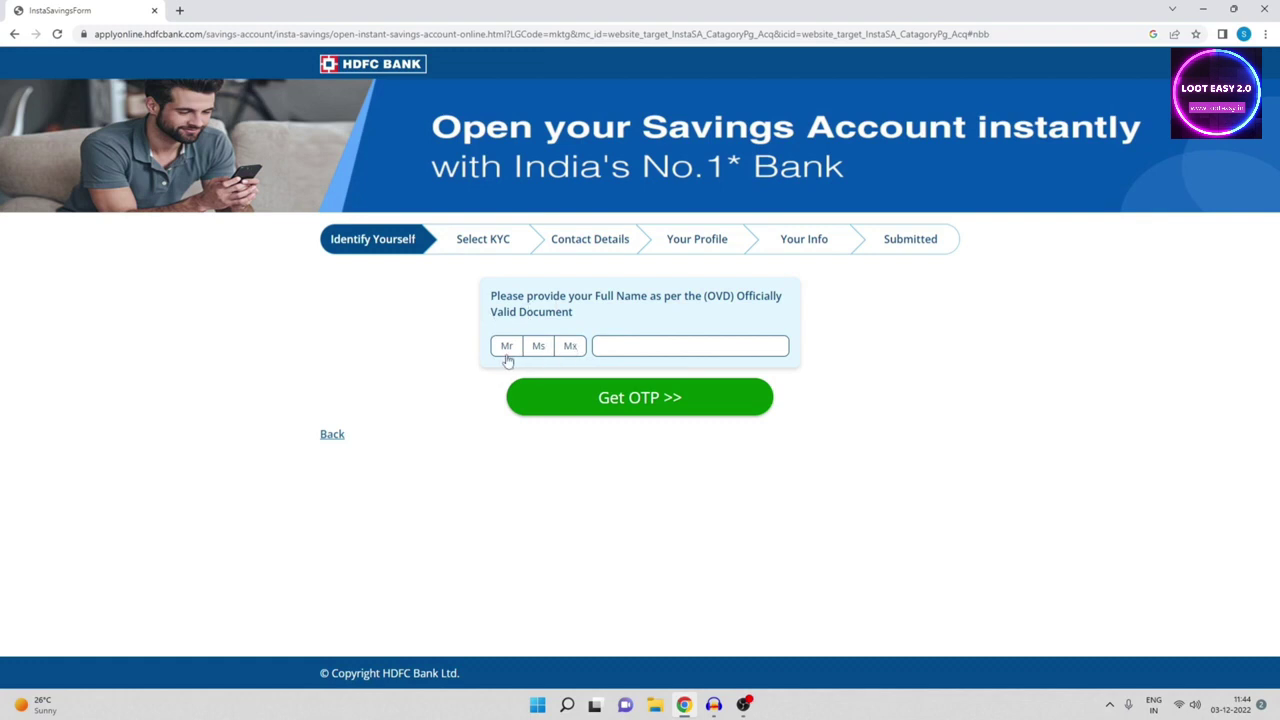
Set the applicant's title to Mr on the identification form.
left_click(508, 350)
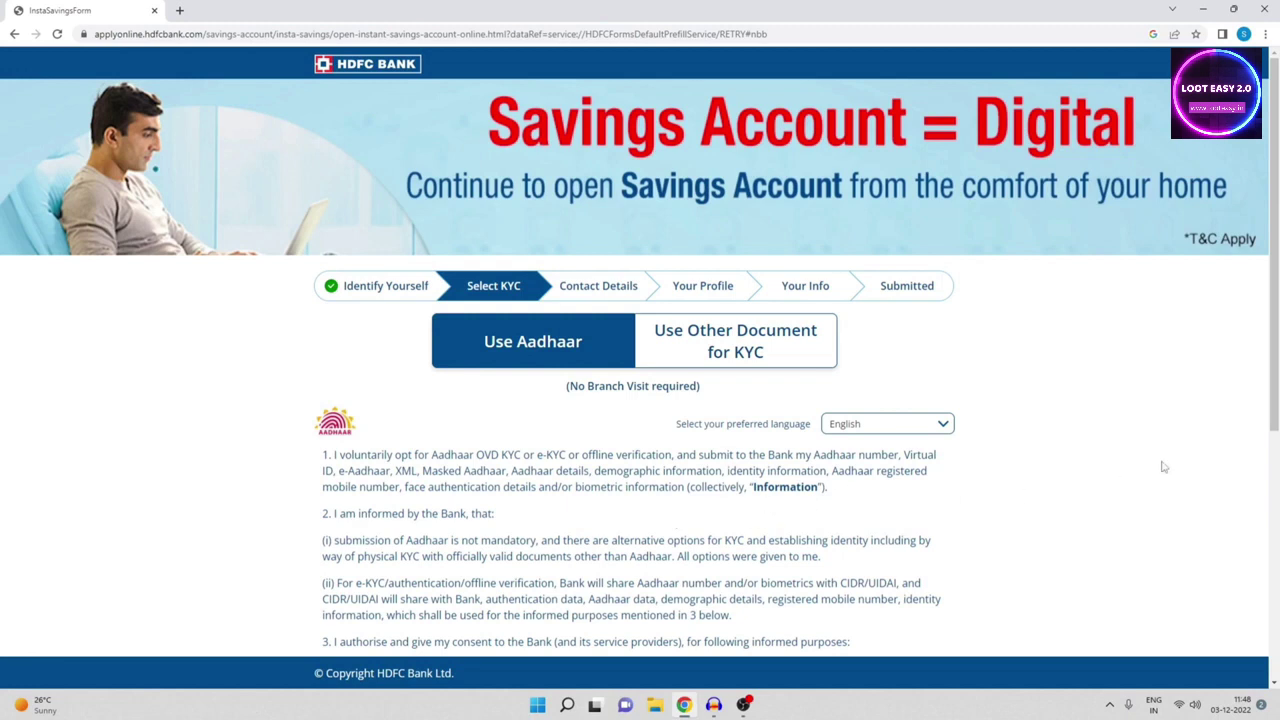
Review the English Aadhaar consent terms and continue with Aadhaar as the KYC method.
left_click_drag(1273, 340, 1277, 423)
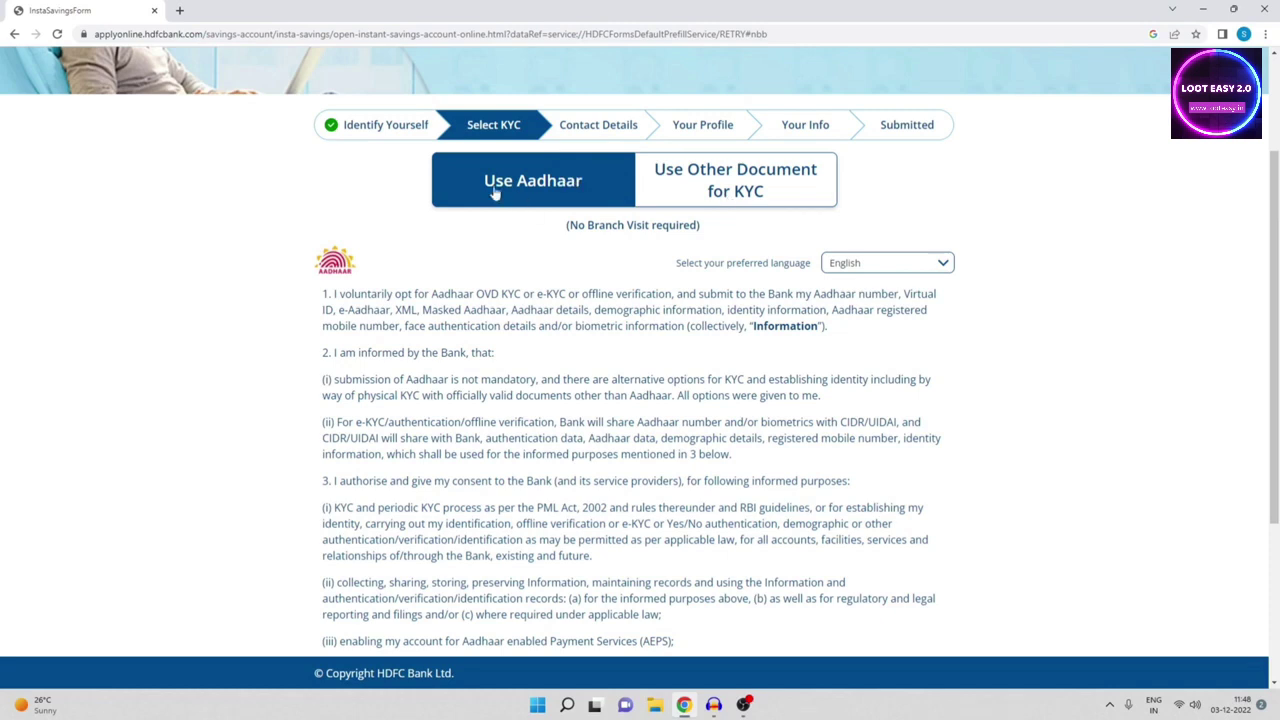
left_click_drag(567, 225, 699, 225)
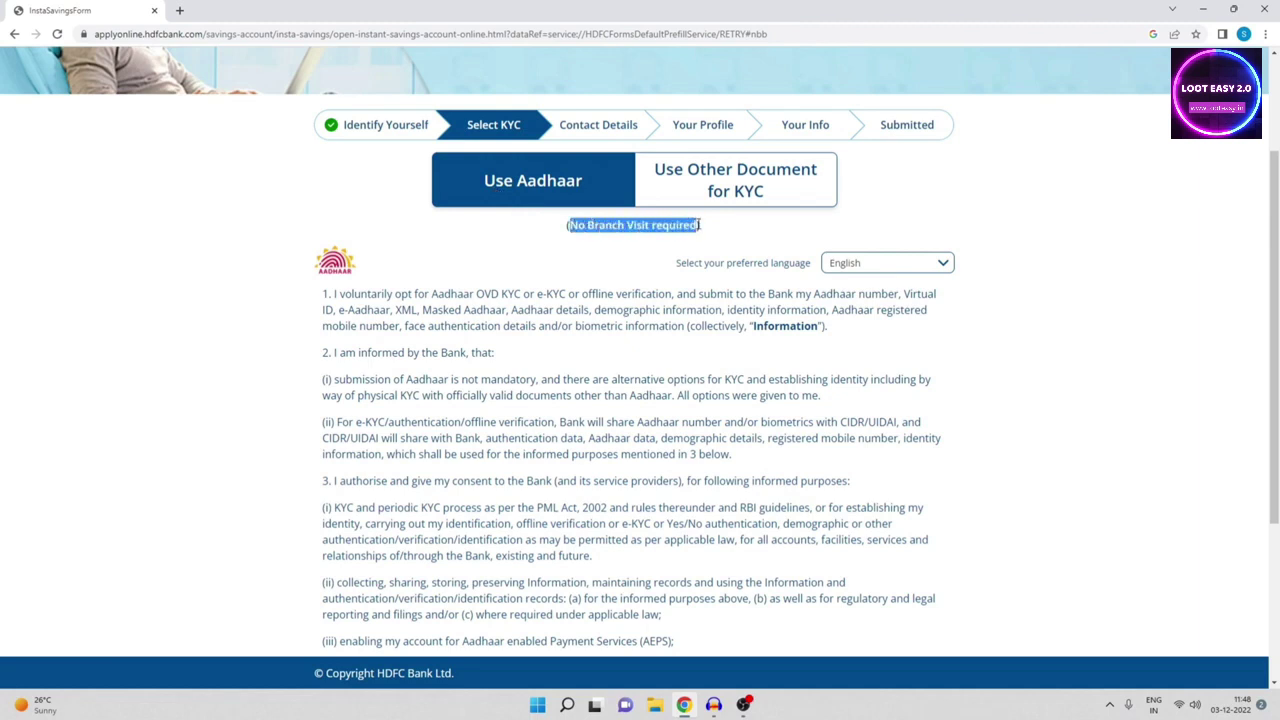
left_click(671, 251)
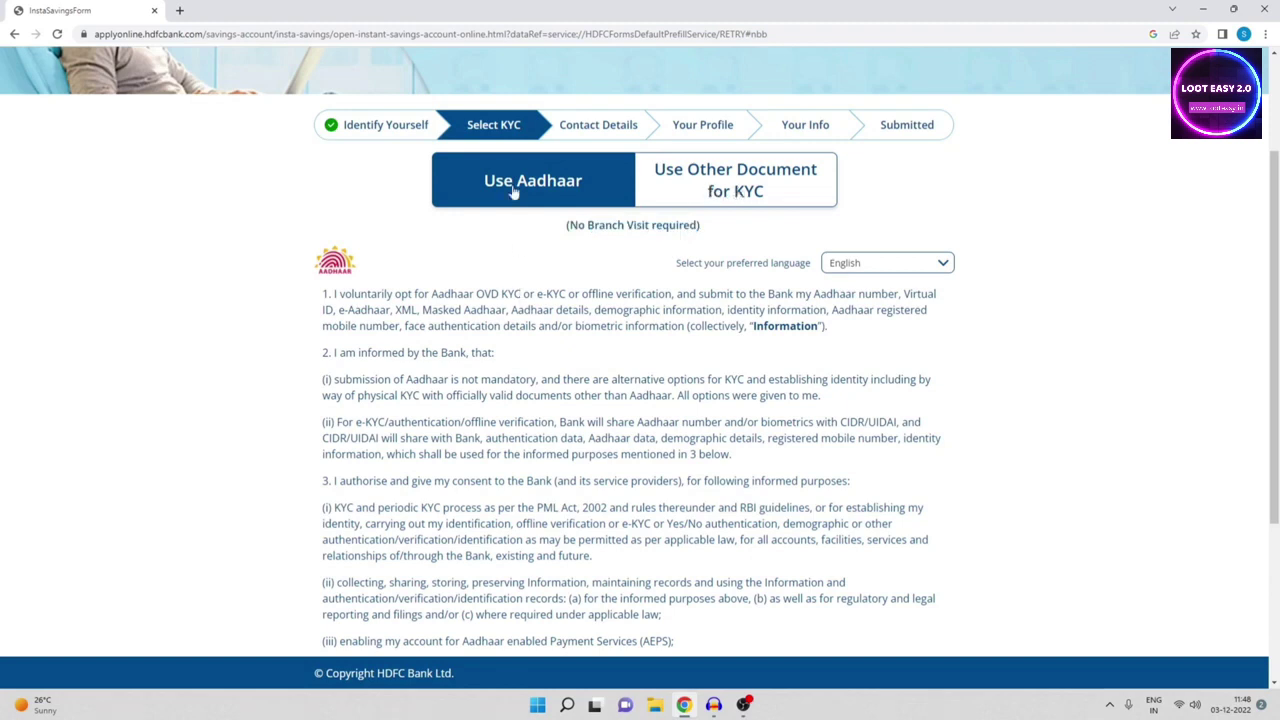
scroll(603, 228, "down", 3)
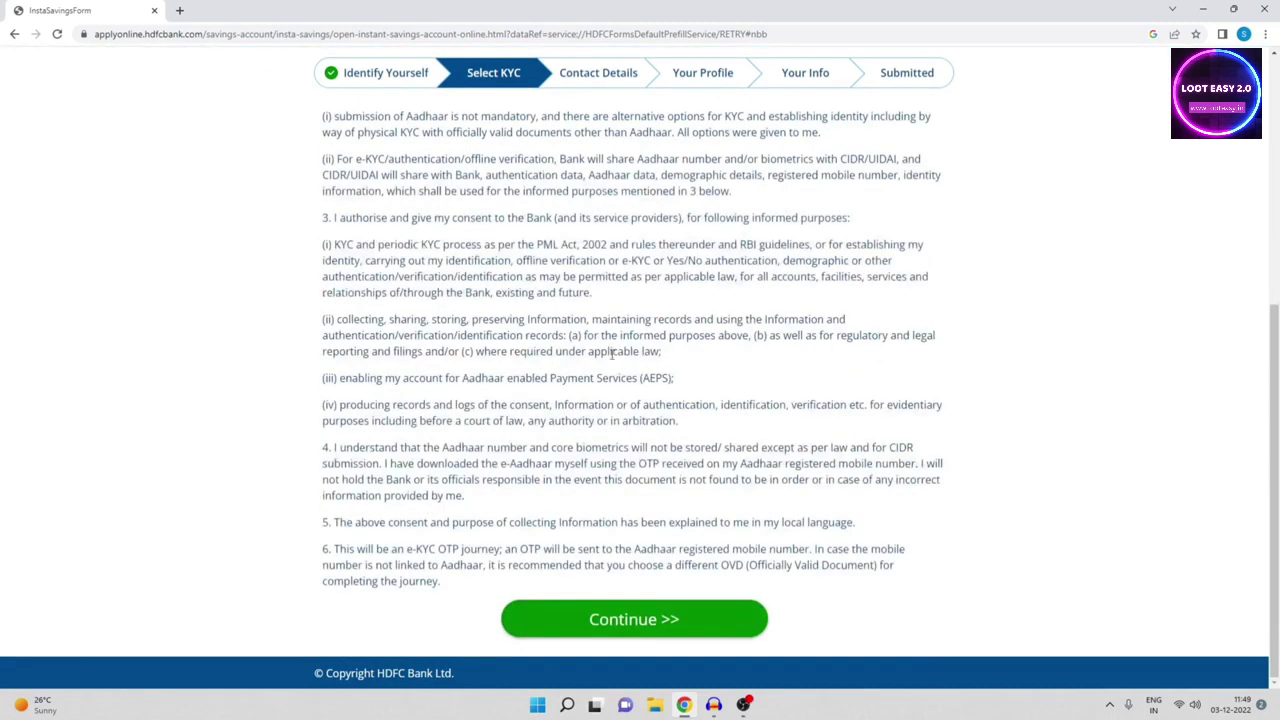
left_click(623, 608)
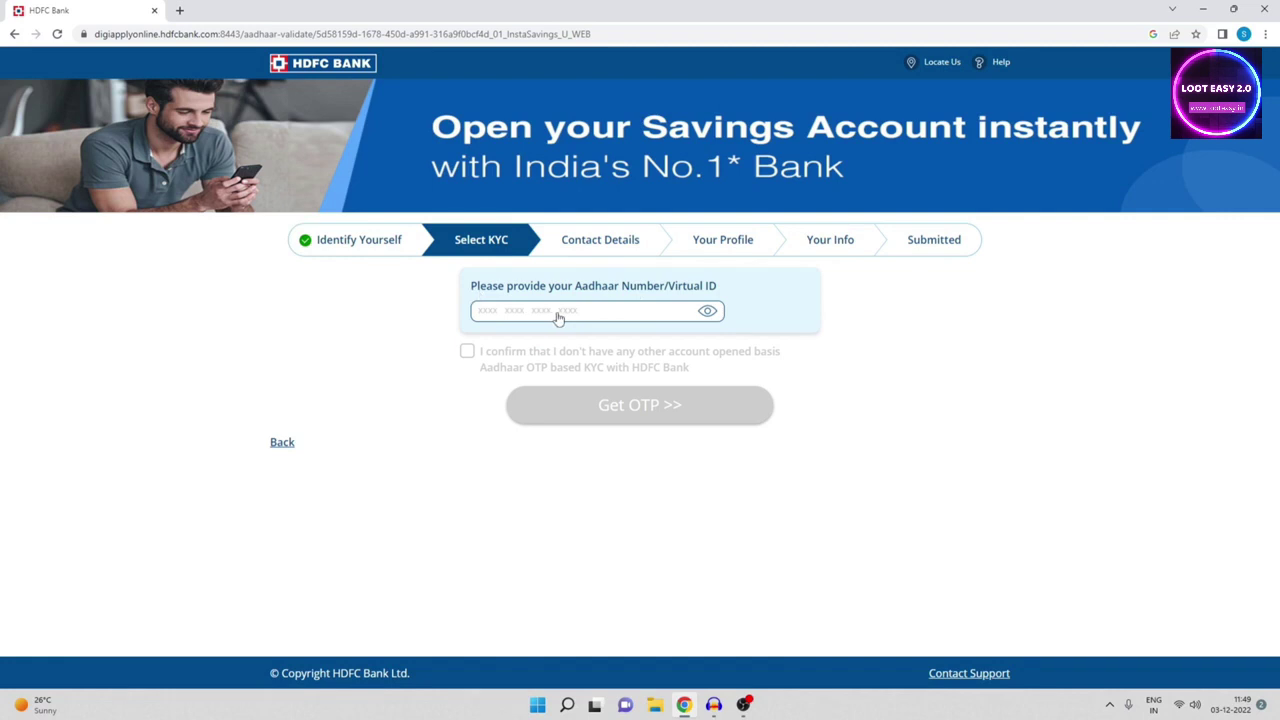
Request authentication with the Aadhaar number, confirm having no other Aadhaar OTP-based account, and enter the OTP received by SMS.
left_click(578, 312)
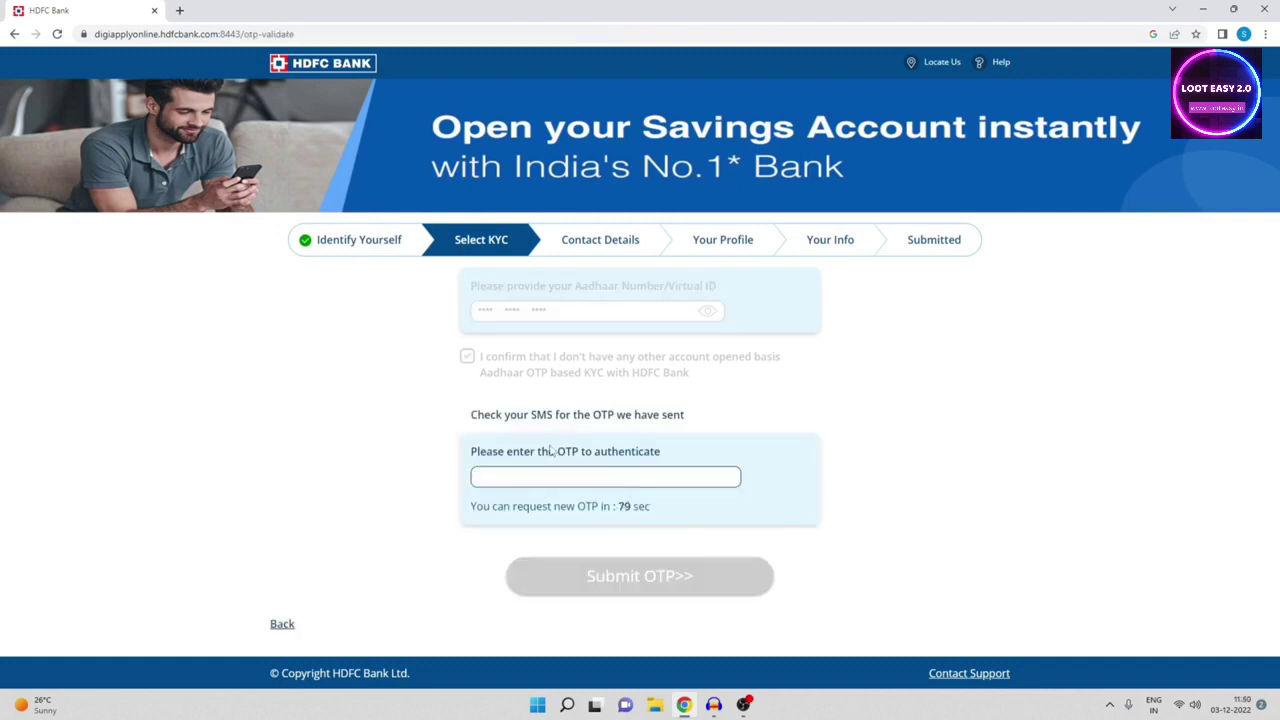
left_click(491, 466)
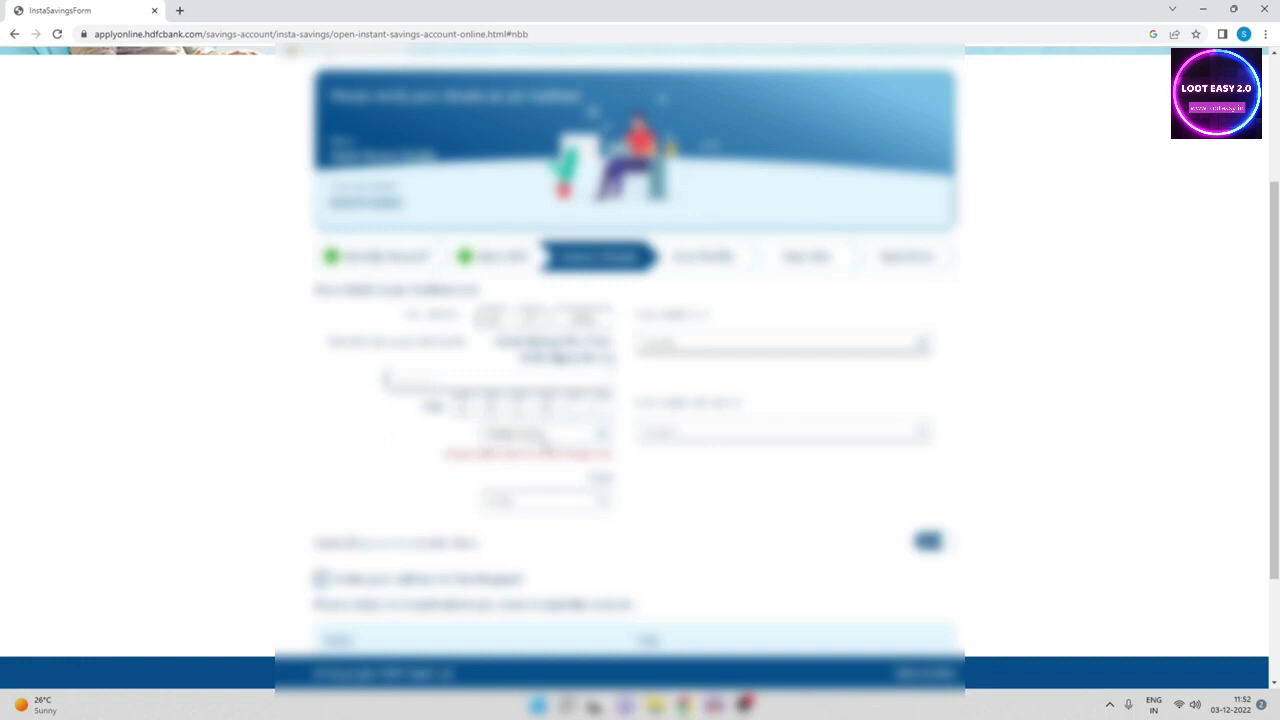
Select the missing values for the applicant's personal details on the contact details form.
left_click(530, 435)
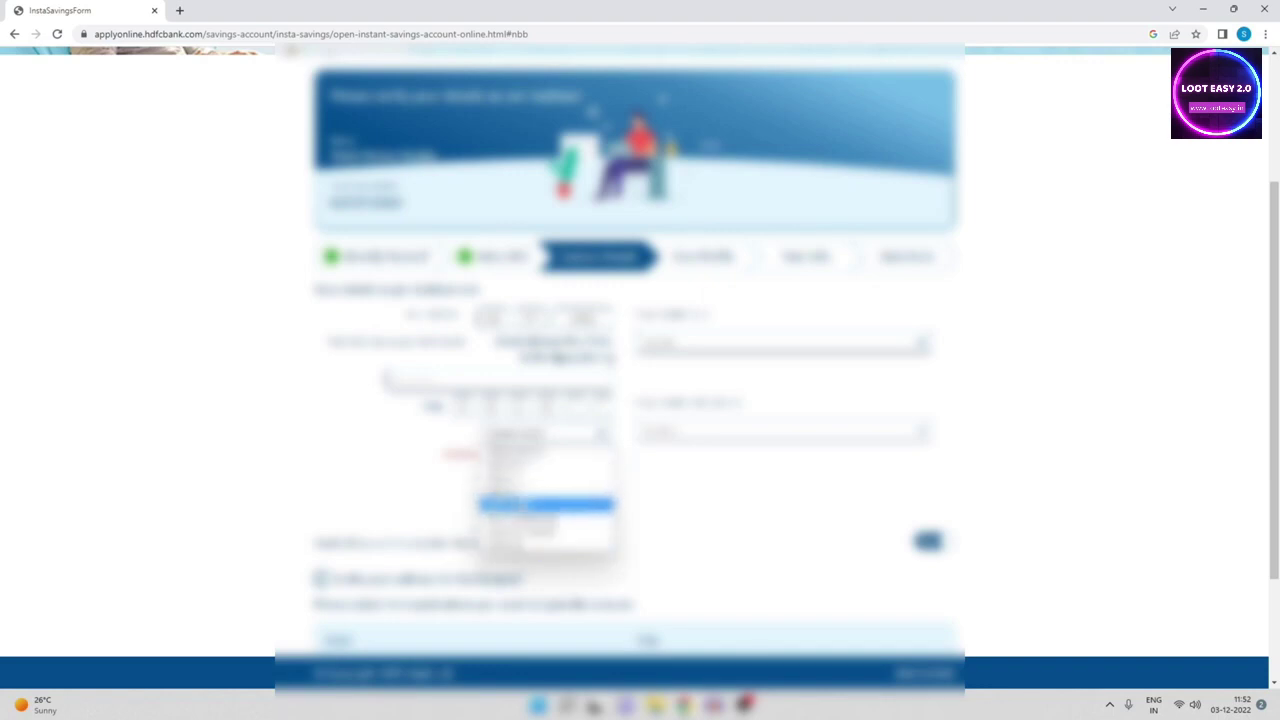
left_click(515, 505)
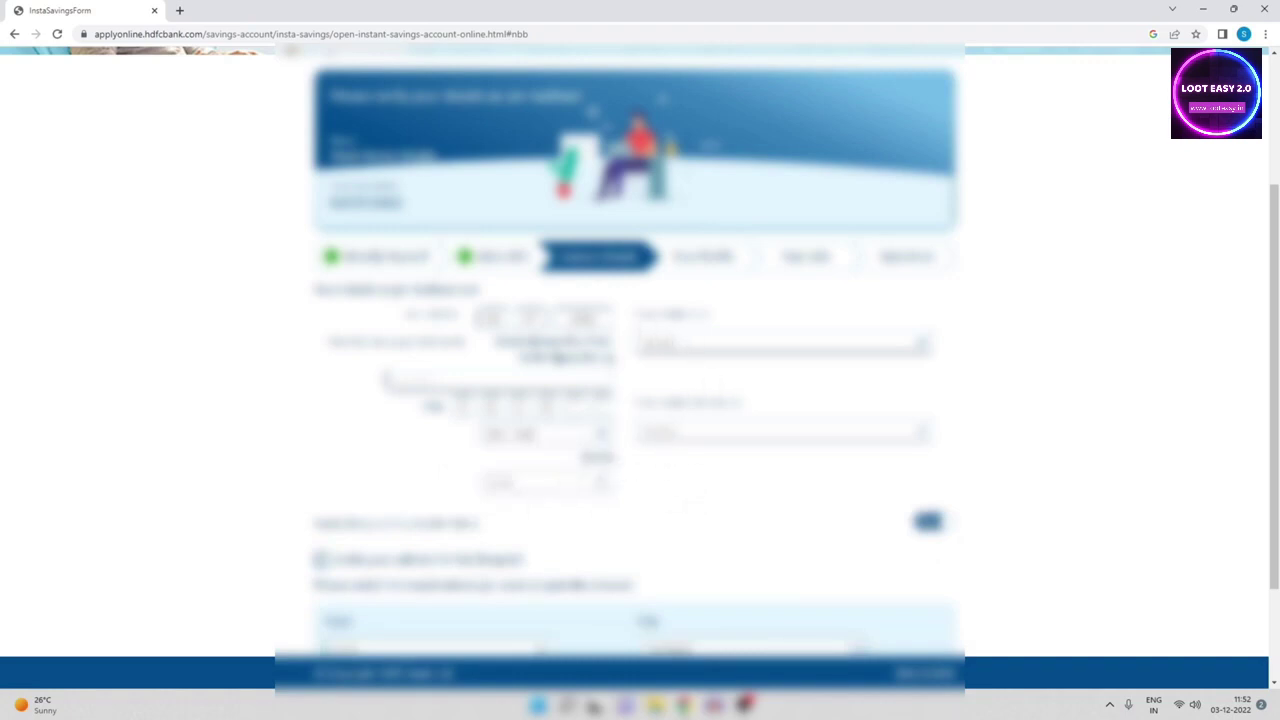
left_click(648, 334)
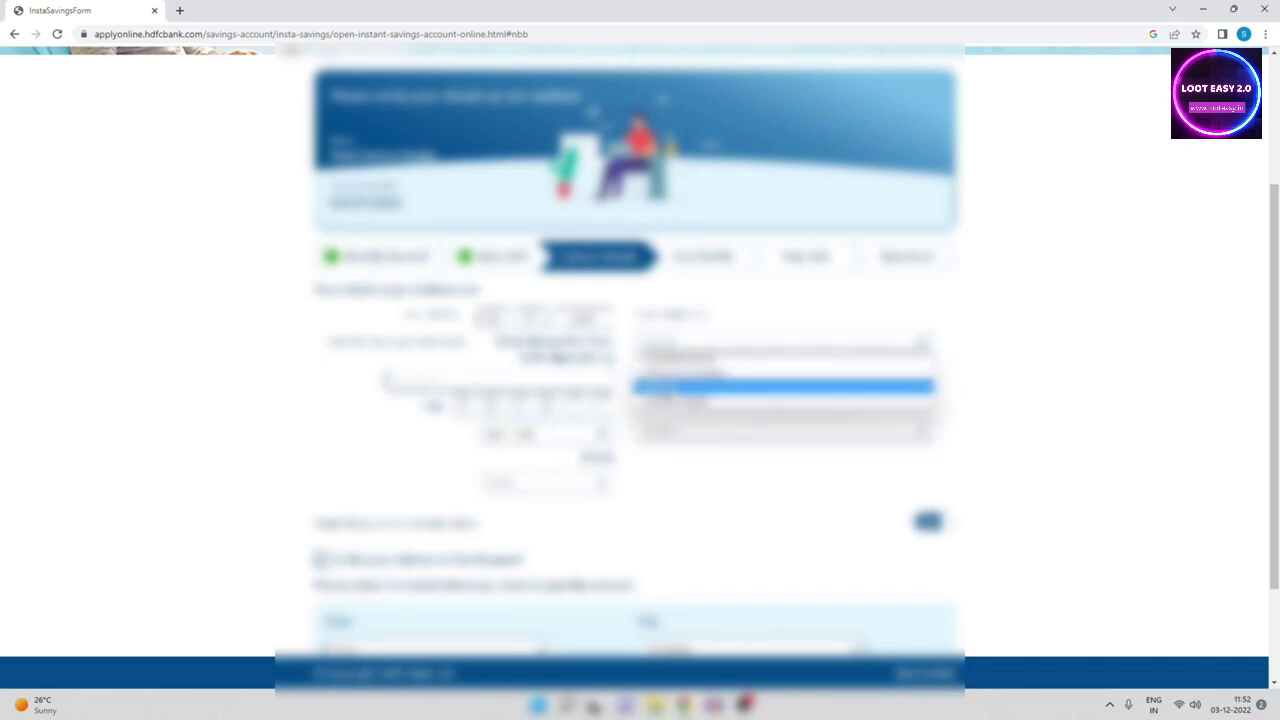
left_click(680, 386)
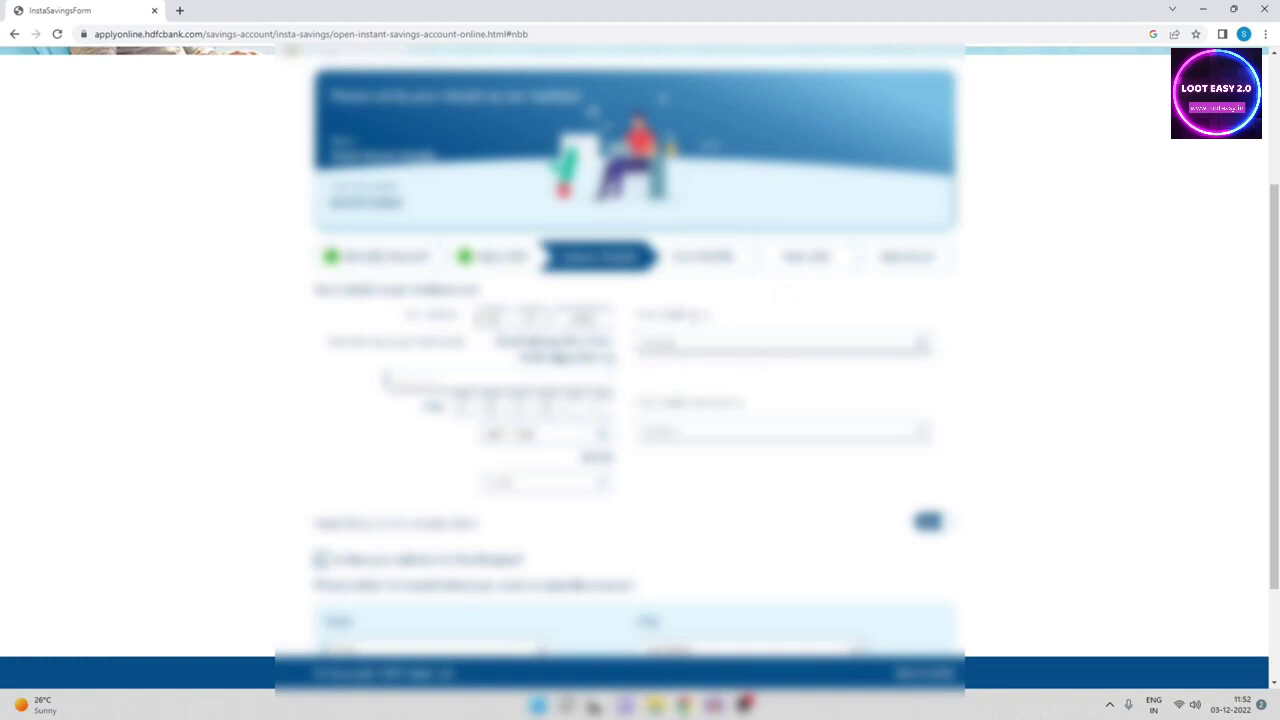
Select the bank branch for the new account and submit the contact details.
scroll(661, 437, "down", 2)
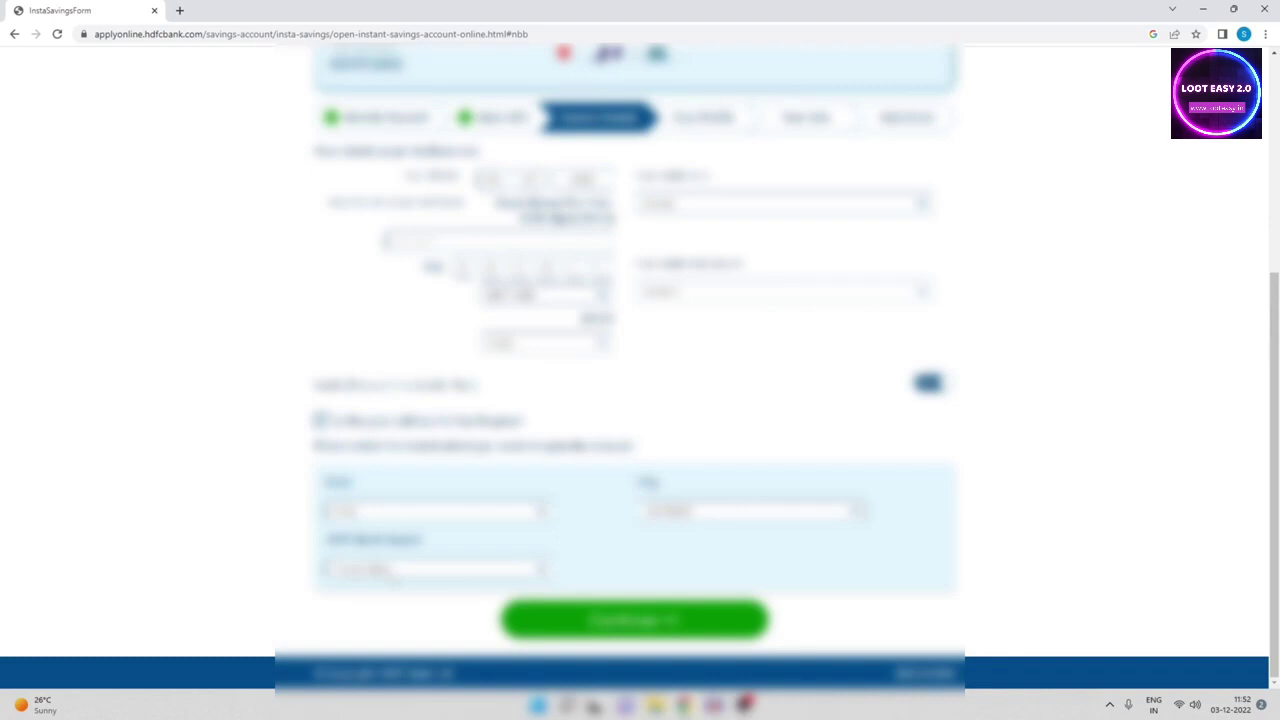
left_click(440, 568)
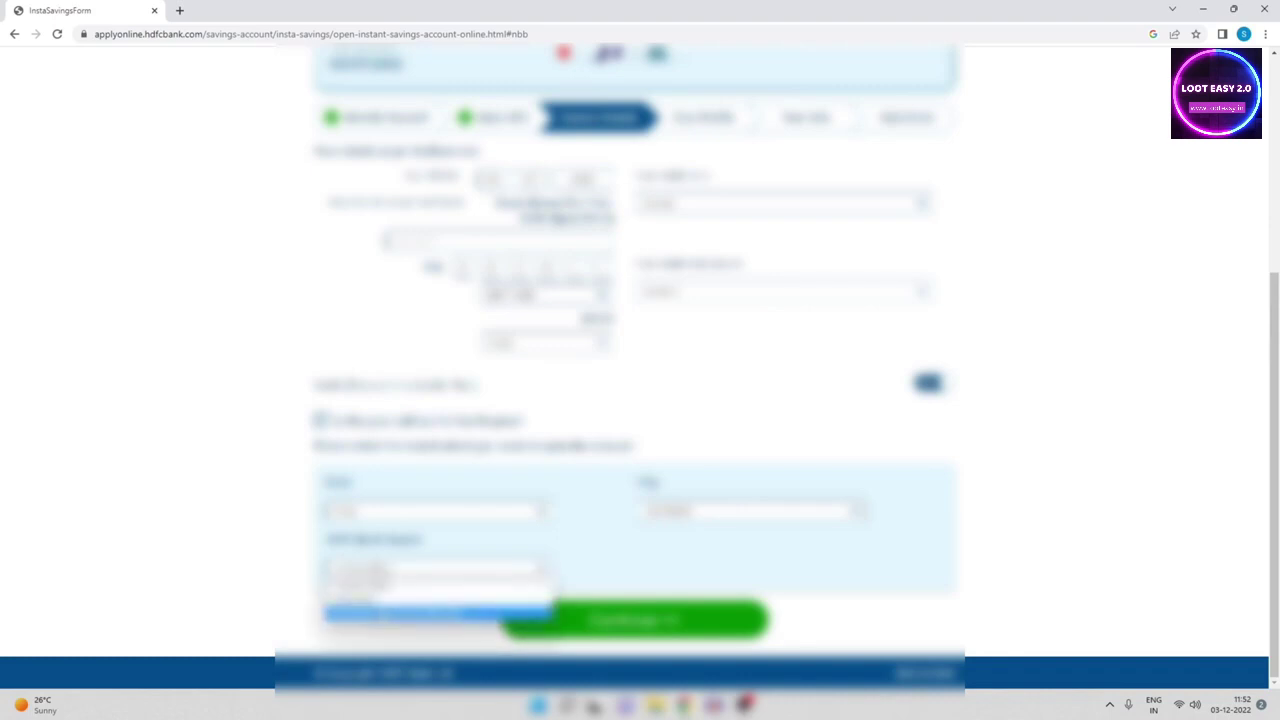
left_click(417, 613)
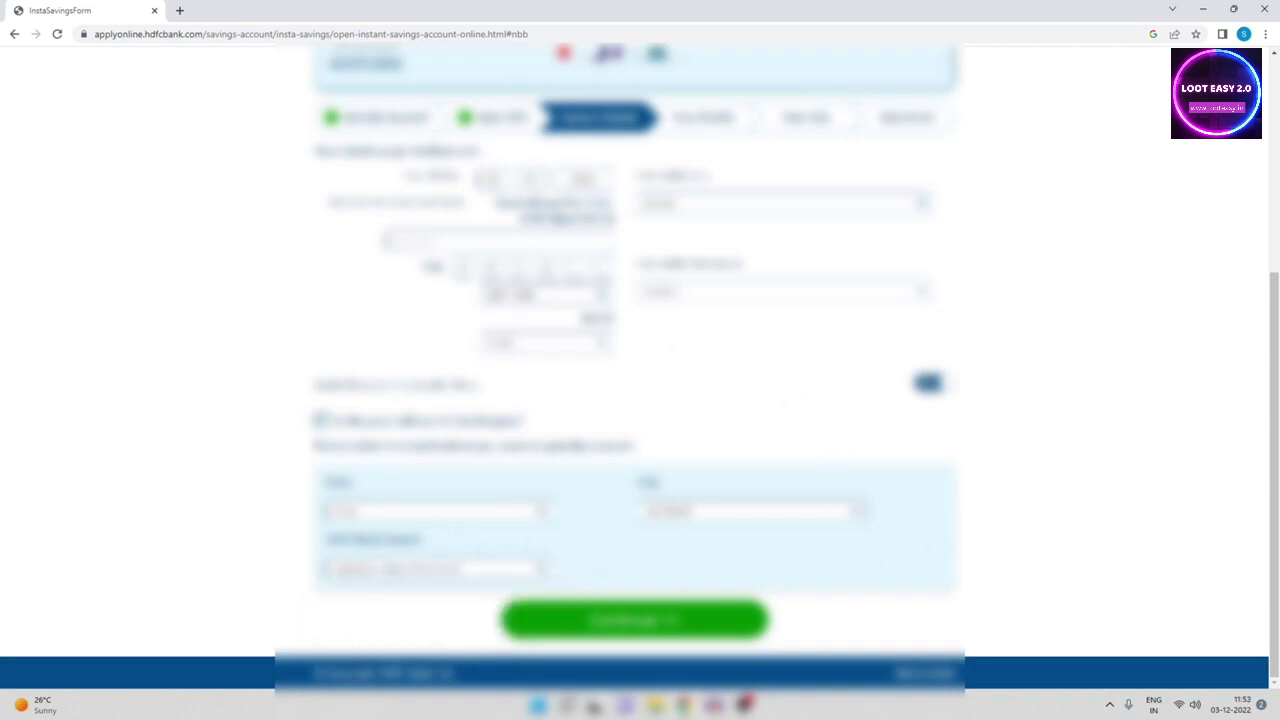
left_click(598, 617)
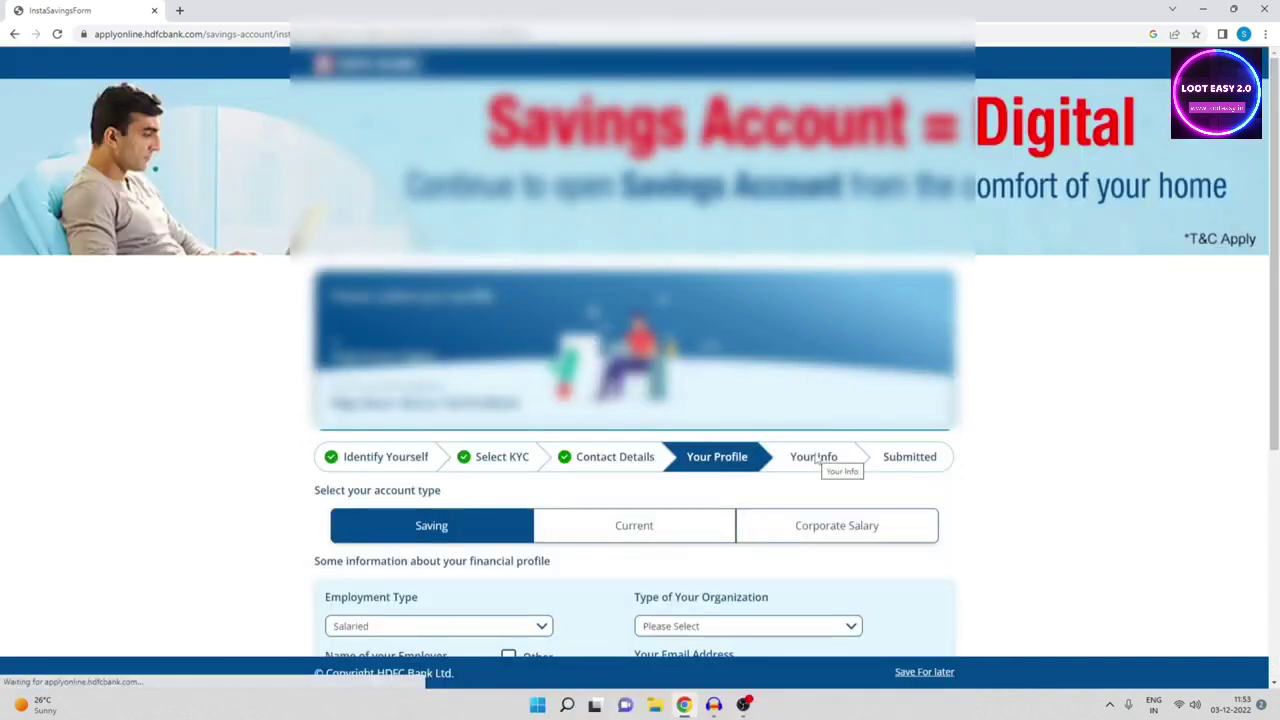
Set the employment type to Self Employed in the financial profile of the savings account.
scroll(814, 457, "down", 2)
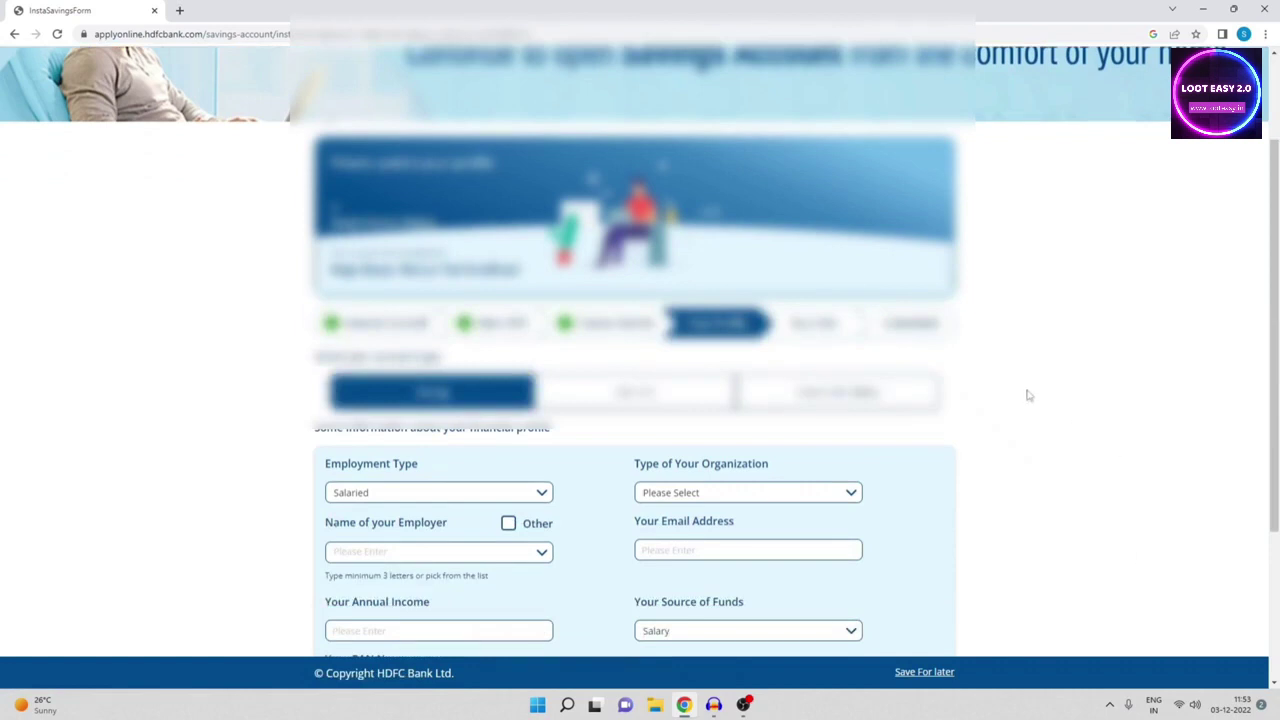
scroll(1020, 395, "down", 1)
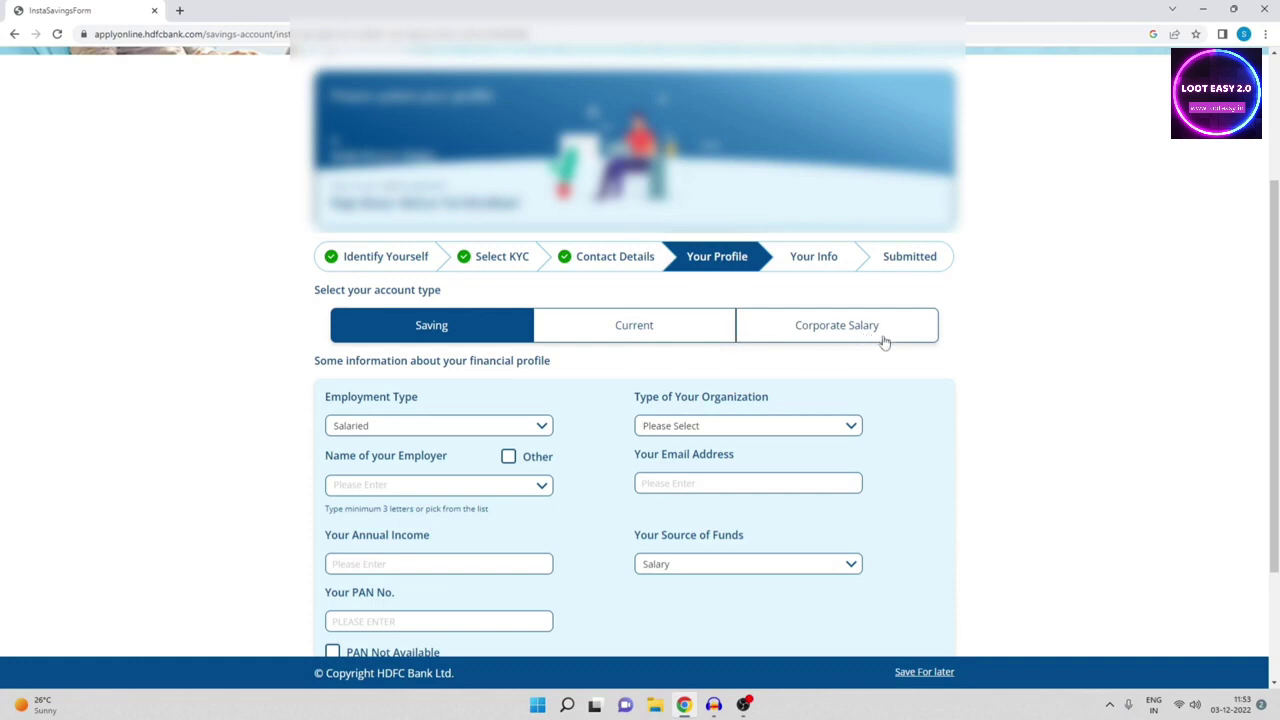
scroll(983, 356, "down", 2)
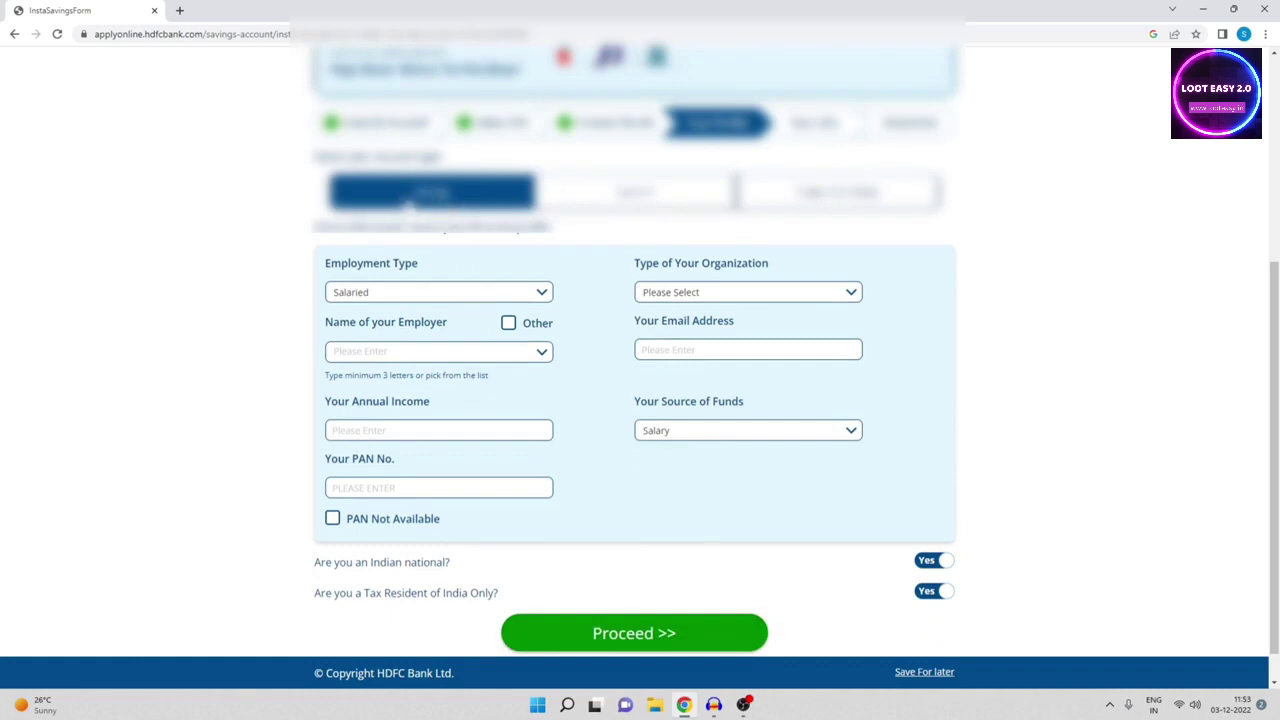
scroll(430, 204, "down", 1)
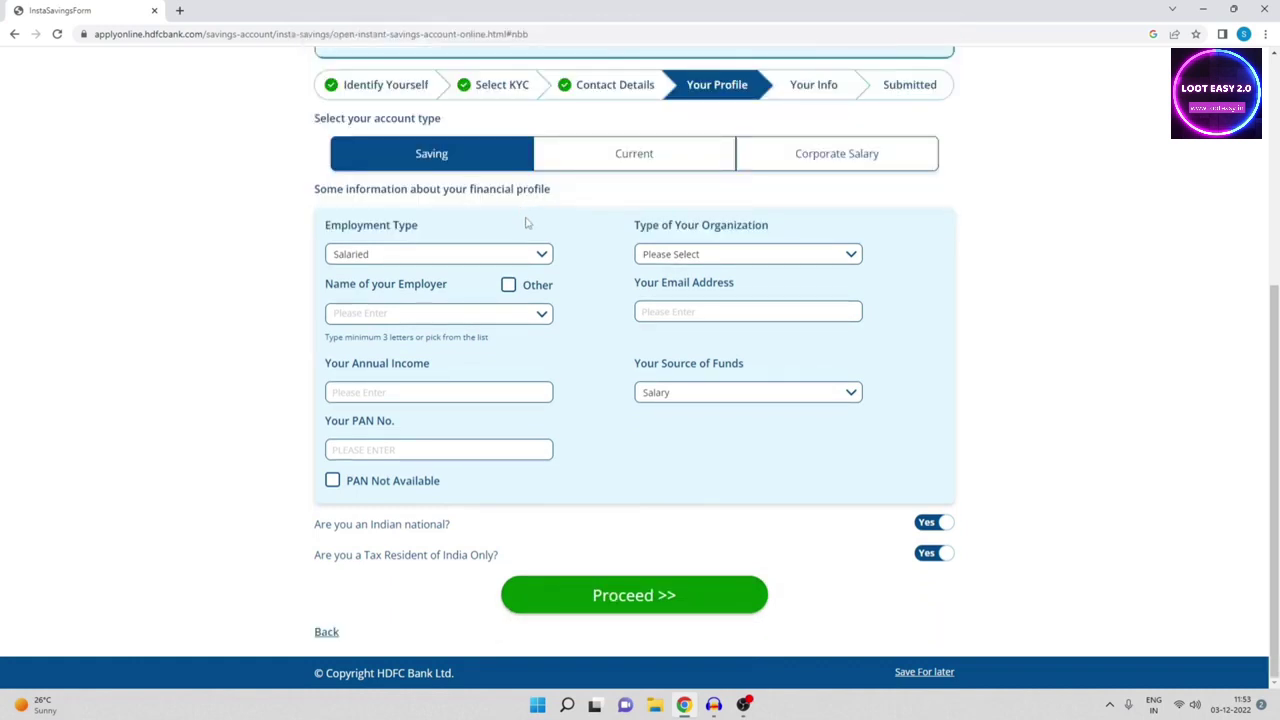
left_click(436, 258)
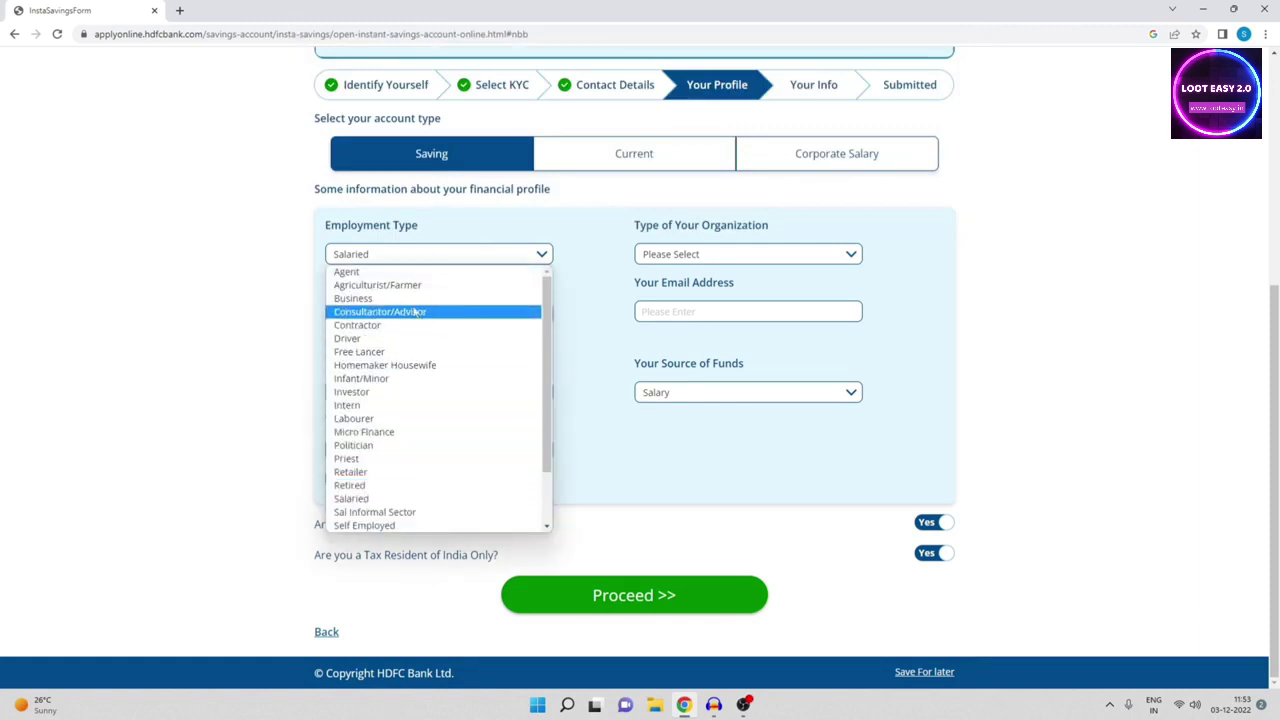
scroll(410, 503, "down", 1)
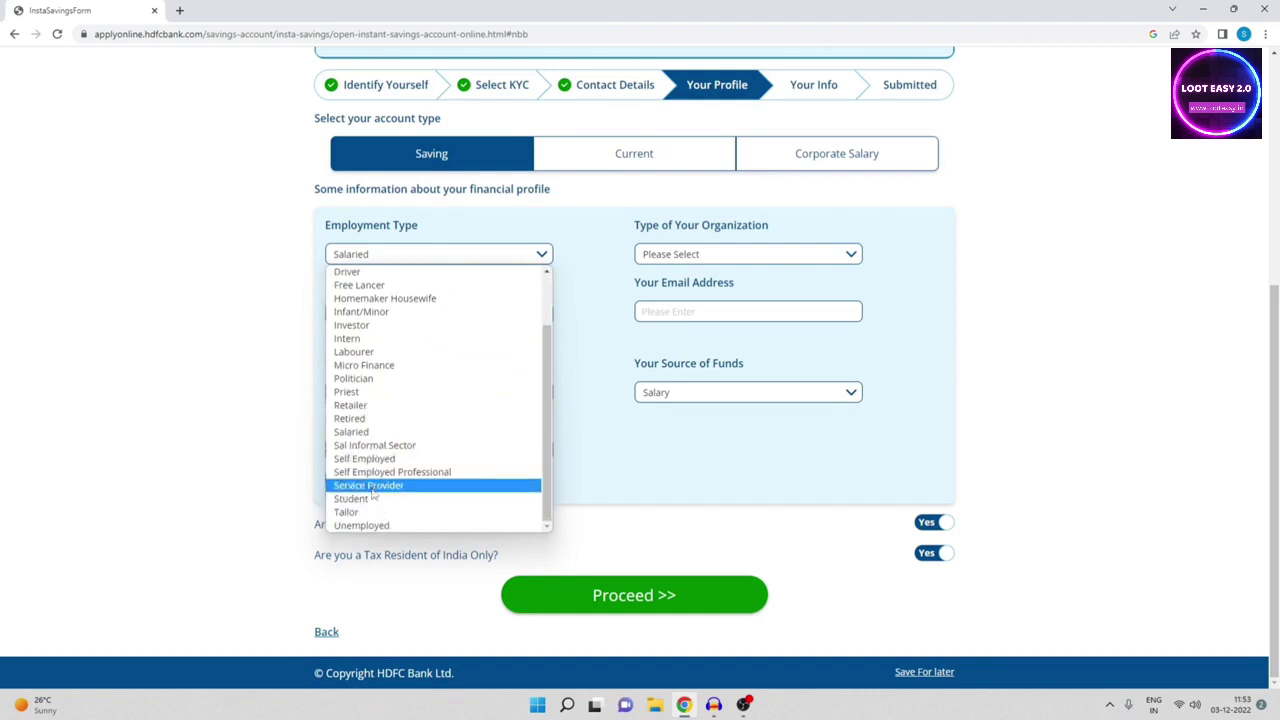
left_click(378, 460)
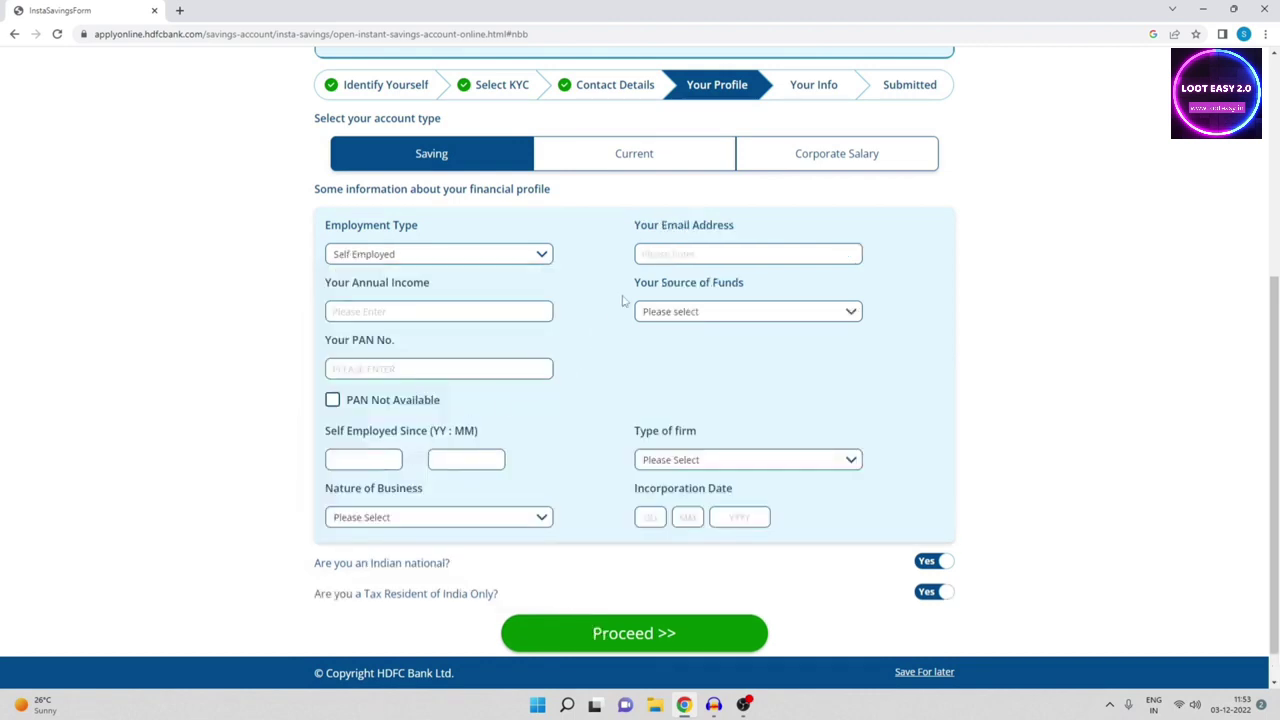
Set the source of funds to Business Income and look through the Nature of Business options.
left_click(706, 258)
left_click(797, 317)
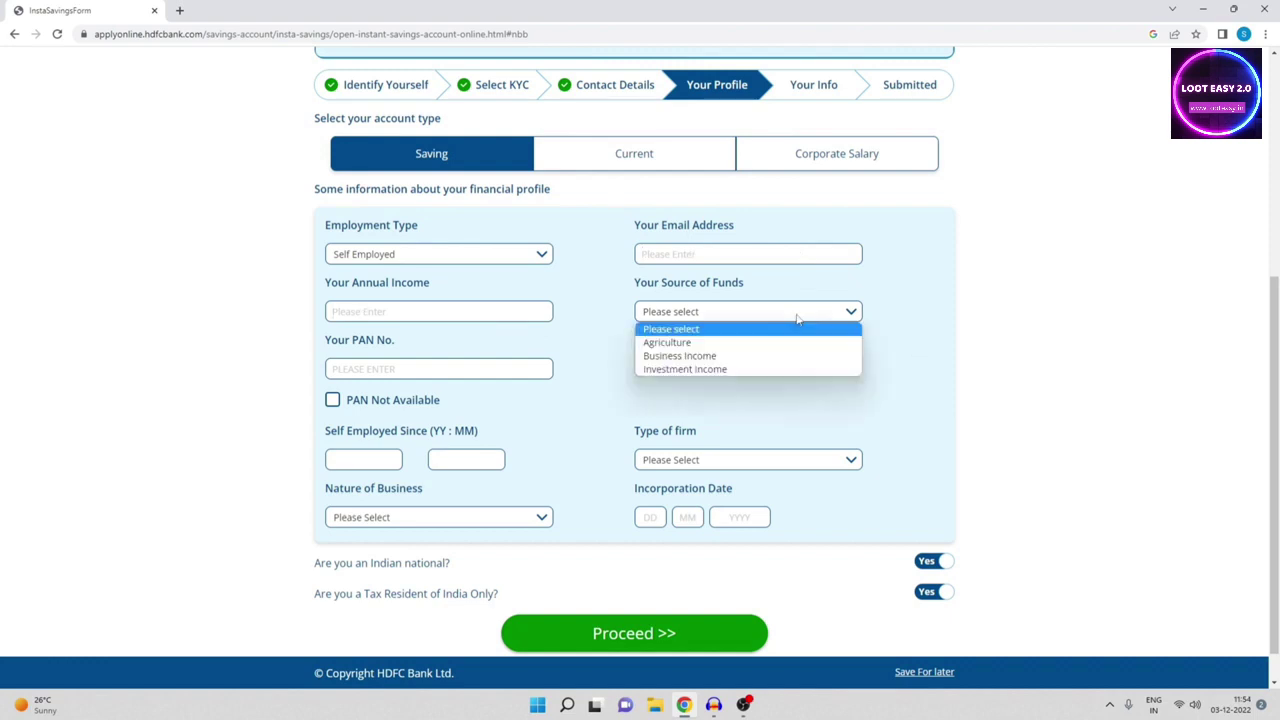
left_click(688, 357)
scroll(860, 363, "down", 1)
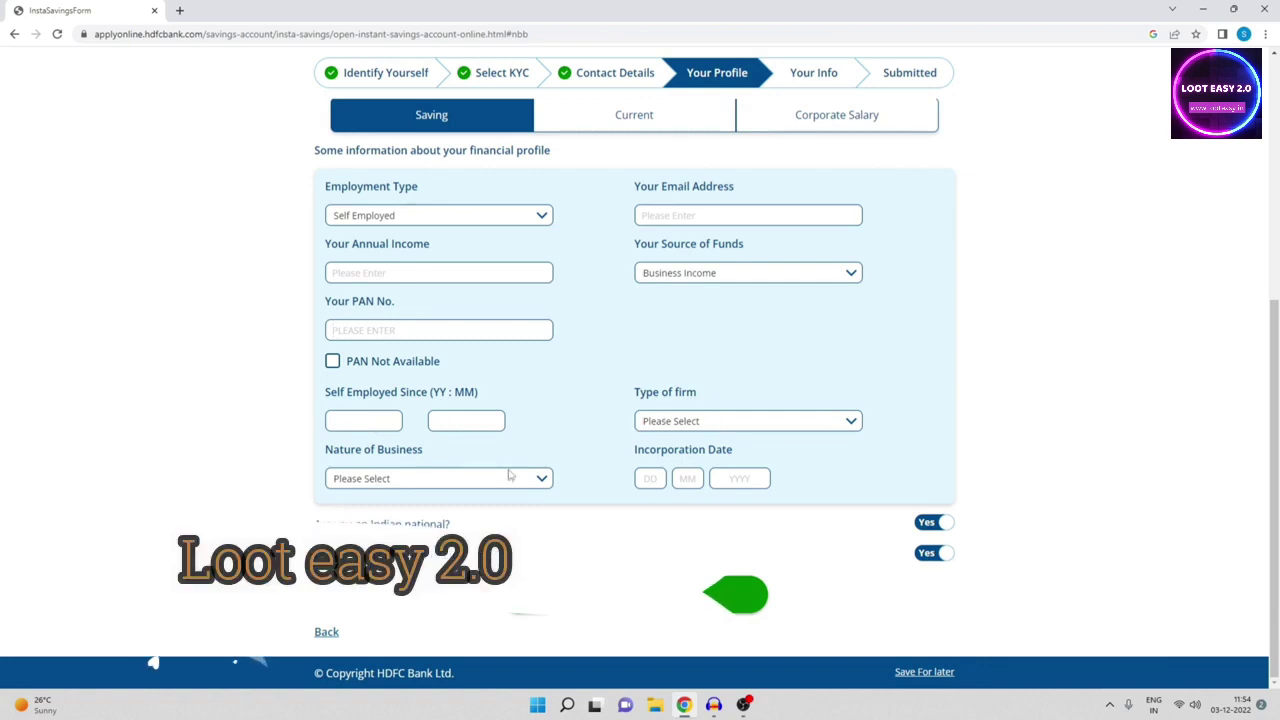
left_click(401, 478)
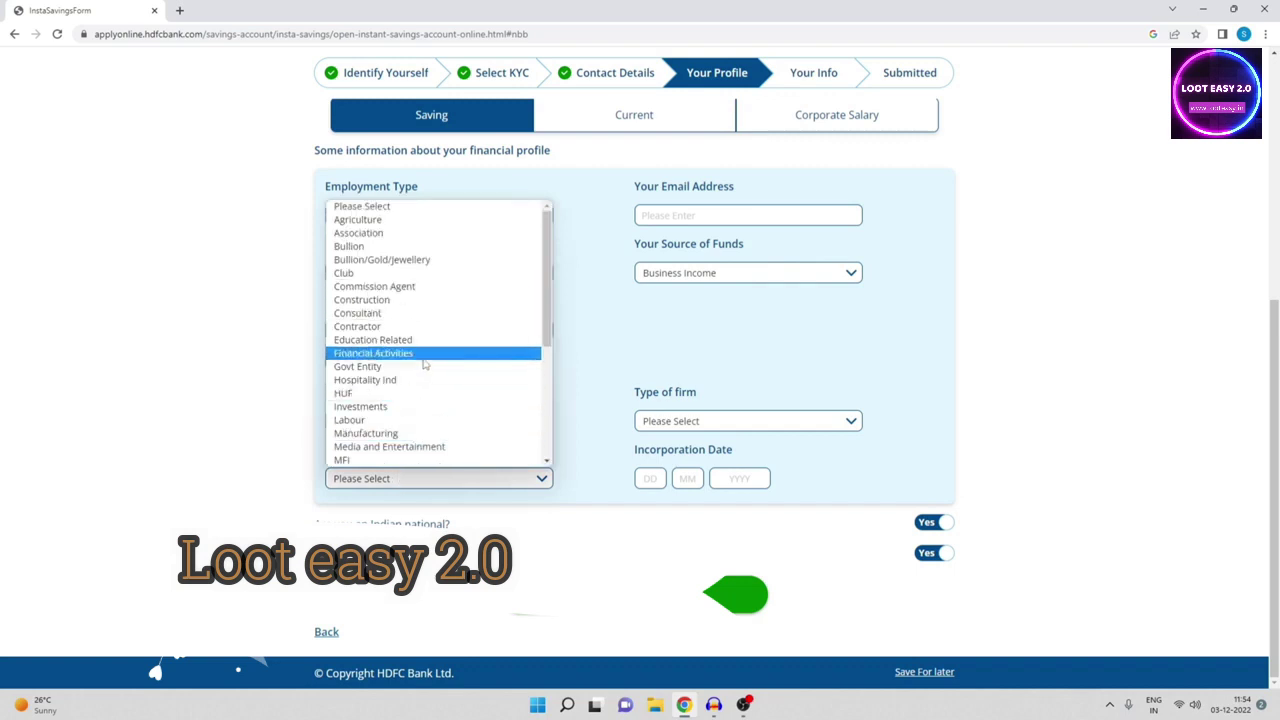
scroll(423, 365, "down", 1)
left_click(924, 357)
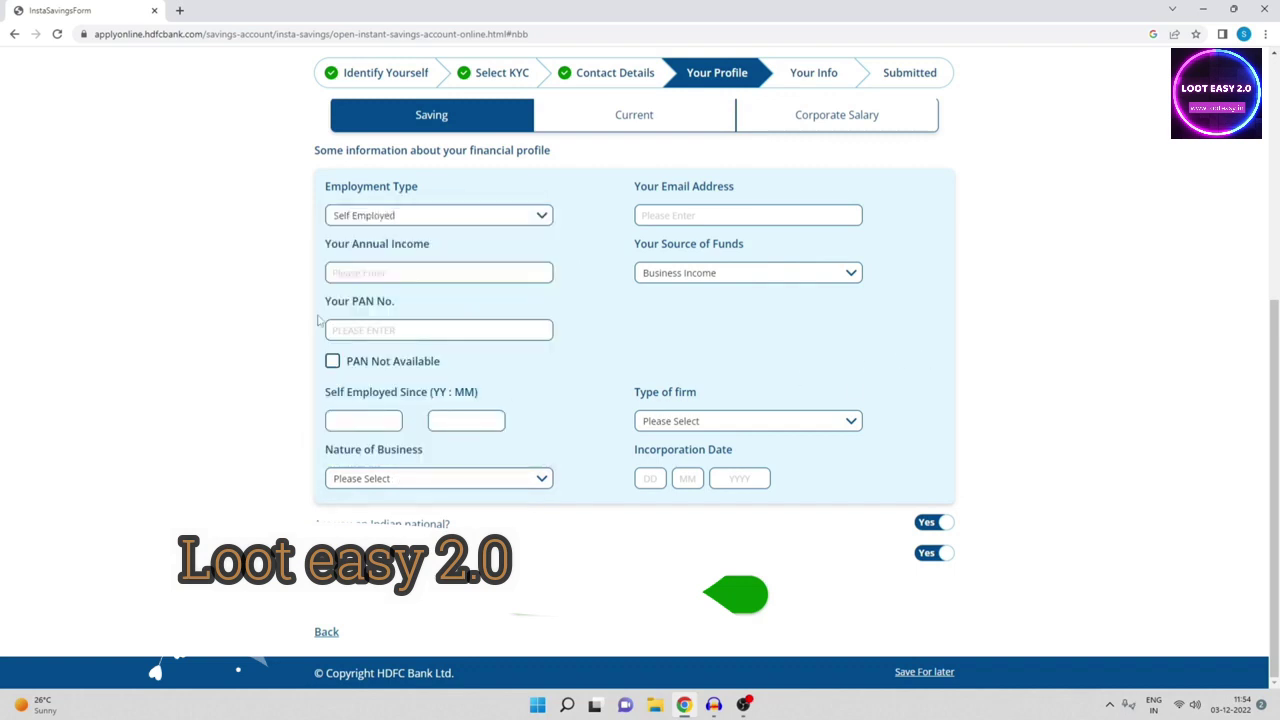
Change the employment type to Student and look through the available sources of funds.
left_click(359, 217)
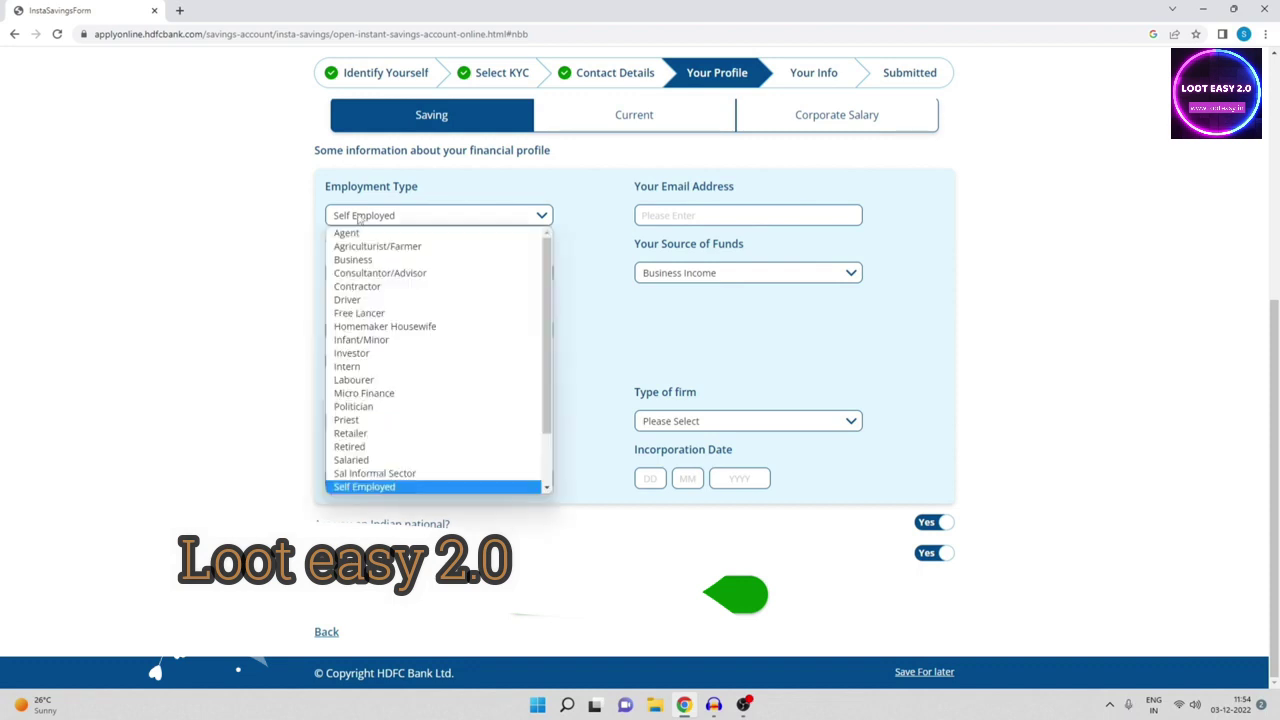
scroll(368, 460, "down", 1)
left_click(367, 461)
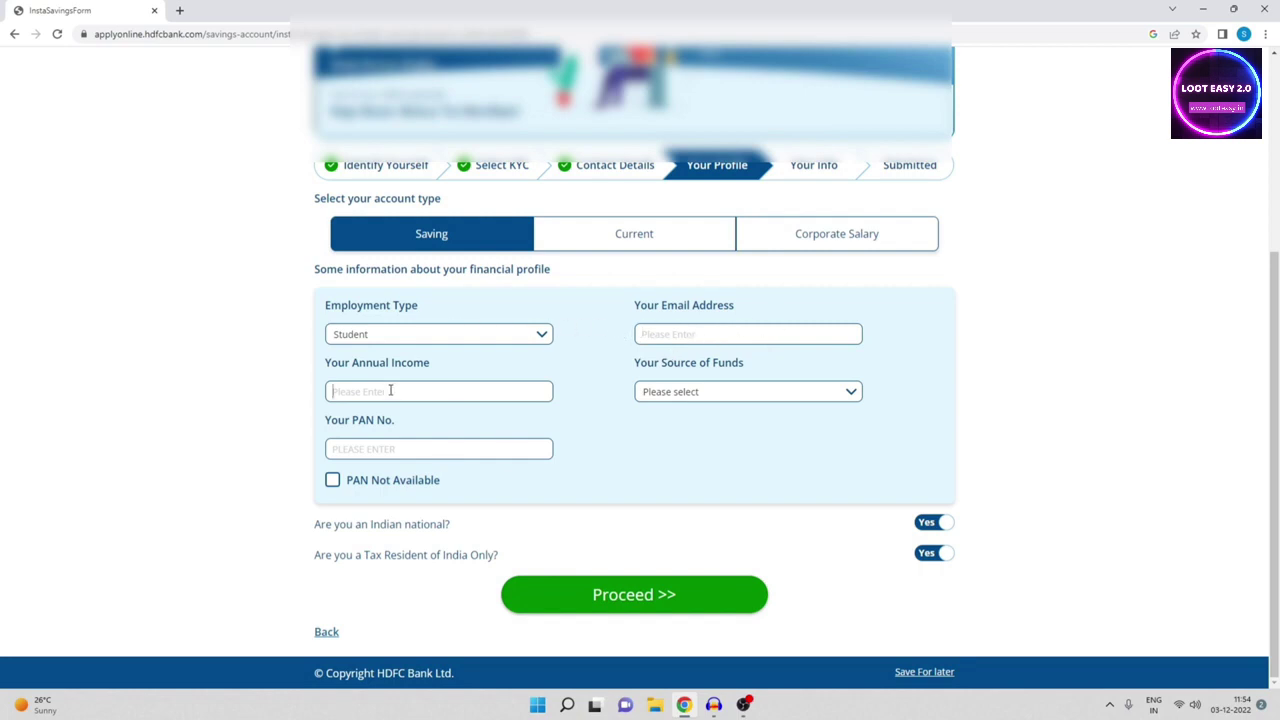
left_click(795, 396)
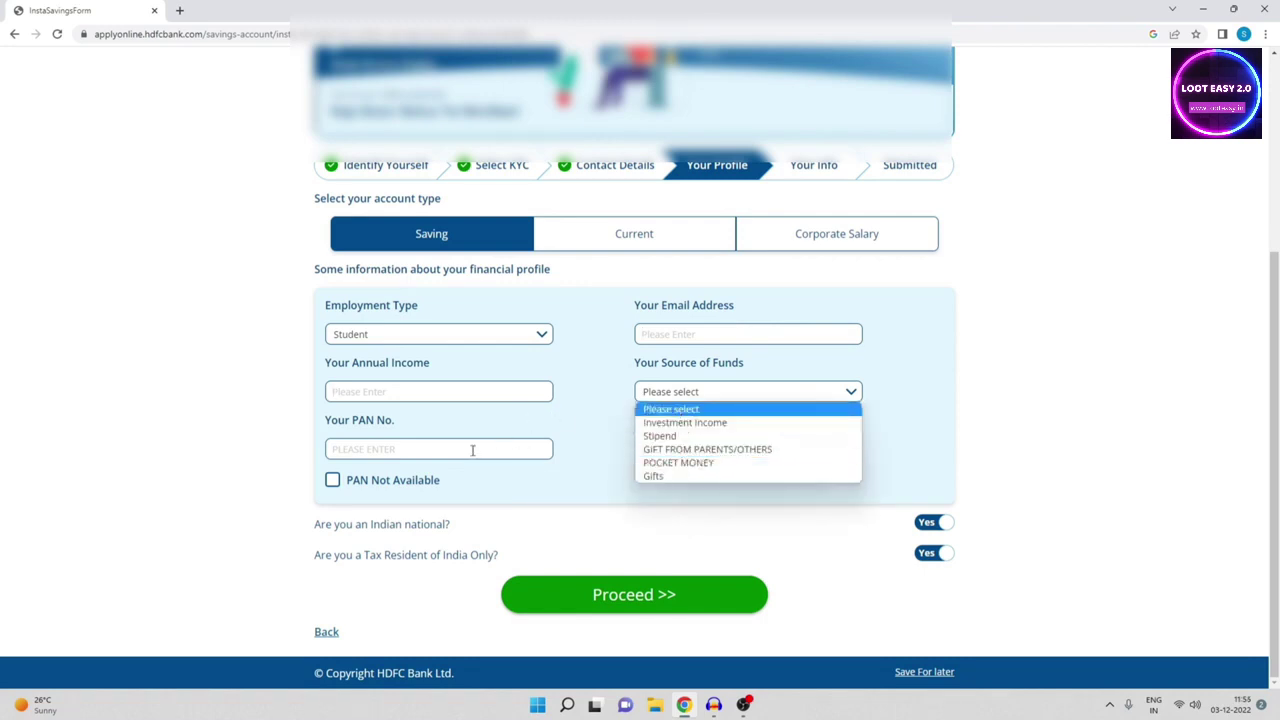
left_click(591, 437)
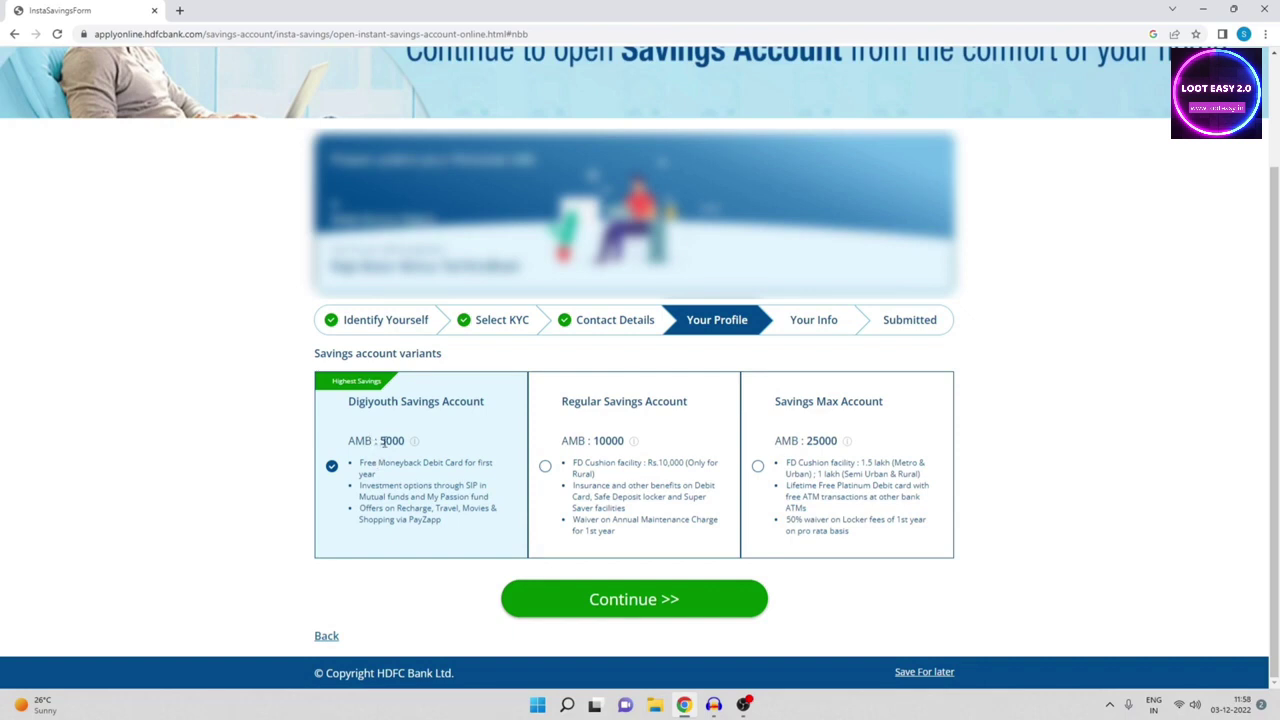
Select the Regular Savings Account variant with an AMB of 10000 and continue to the Your Info stage.
left_click(544, 467)
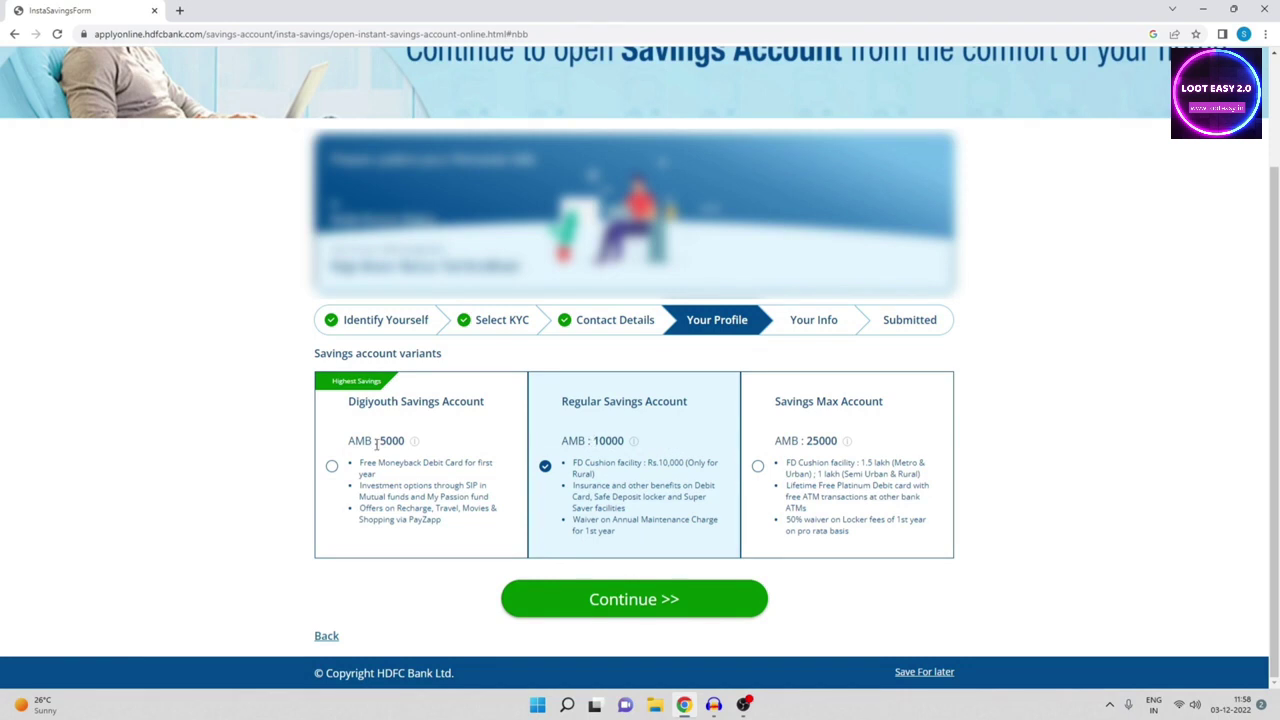
left_click(331, 468)
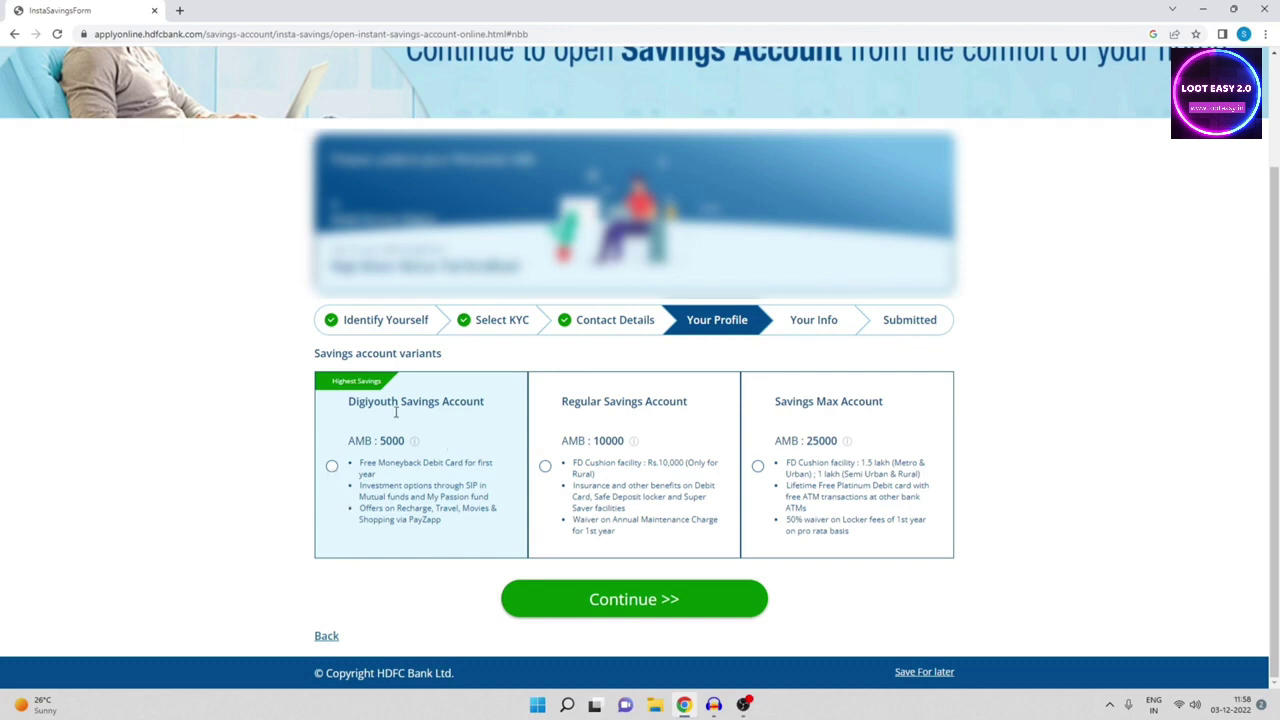
left_click(545, 468)
left_click(545, 468)
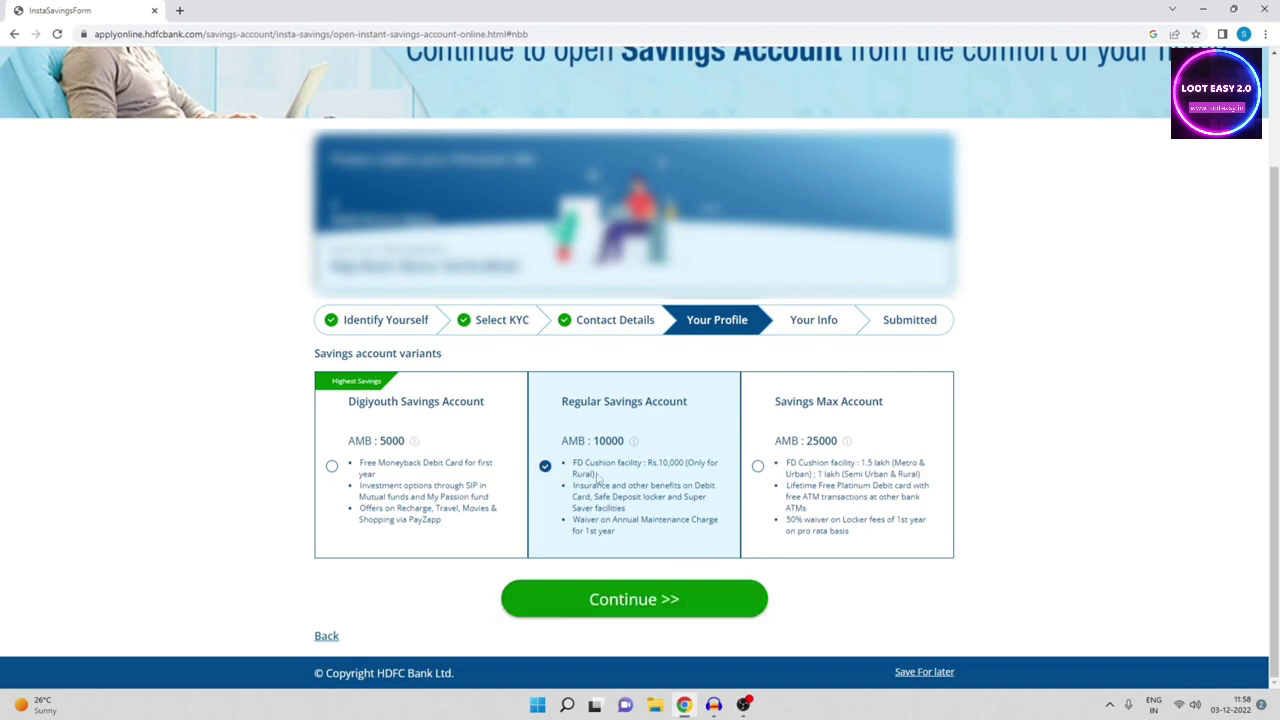
left_click(588, 598)
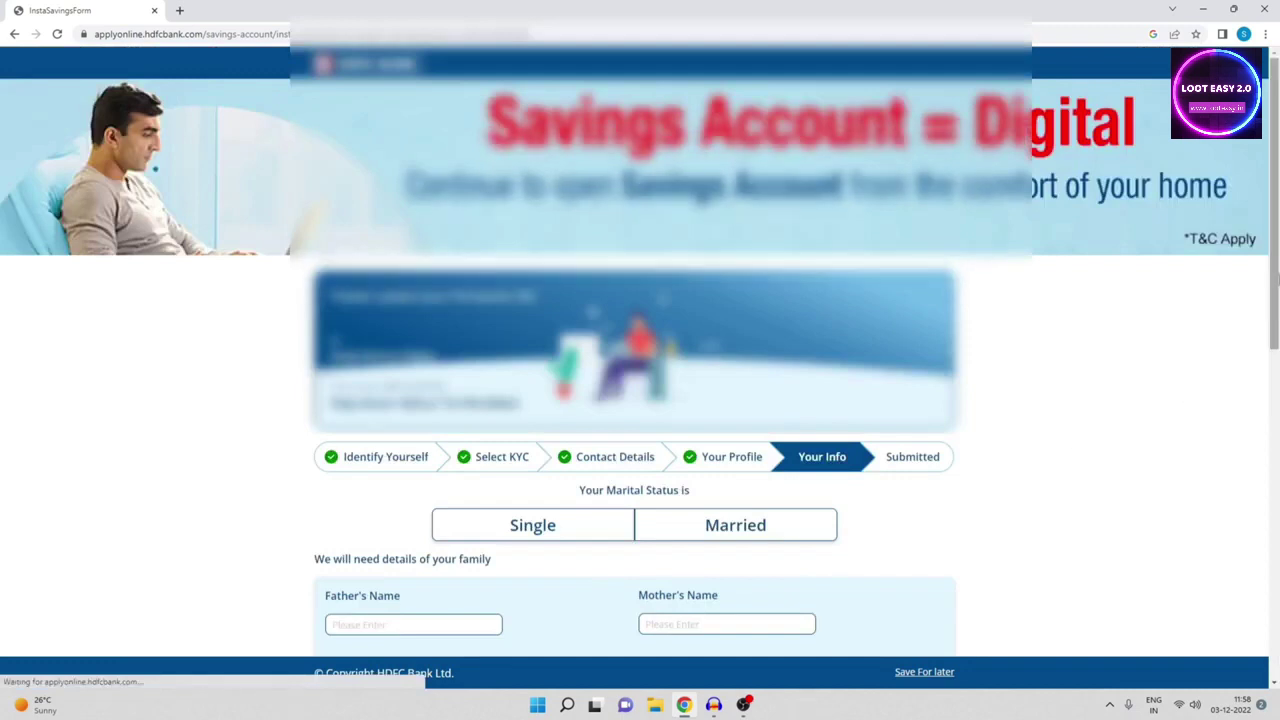
Compare the marital status options, settle on Single, and continue the application without declaring a nominee.
left_click_drag(1272, 246, 1272, 436)
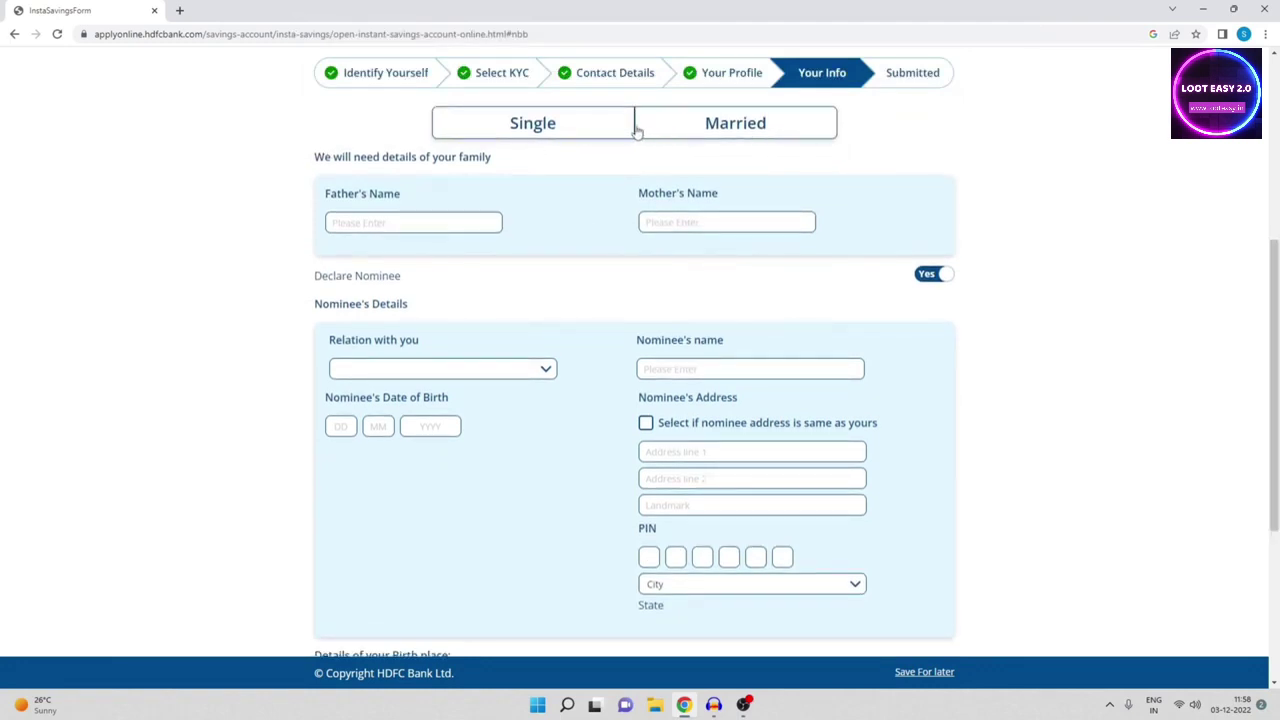
left_click(591, 128)
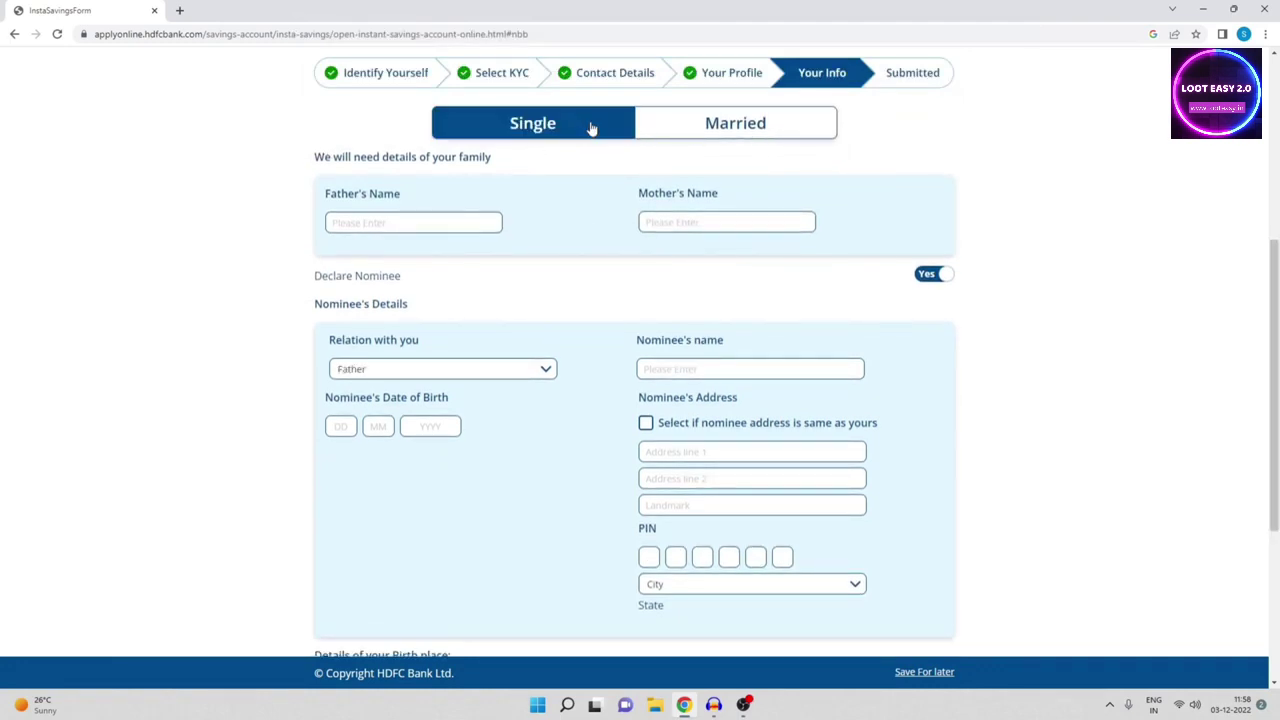
left_click(700, 123)
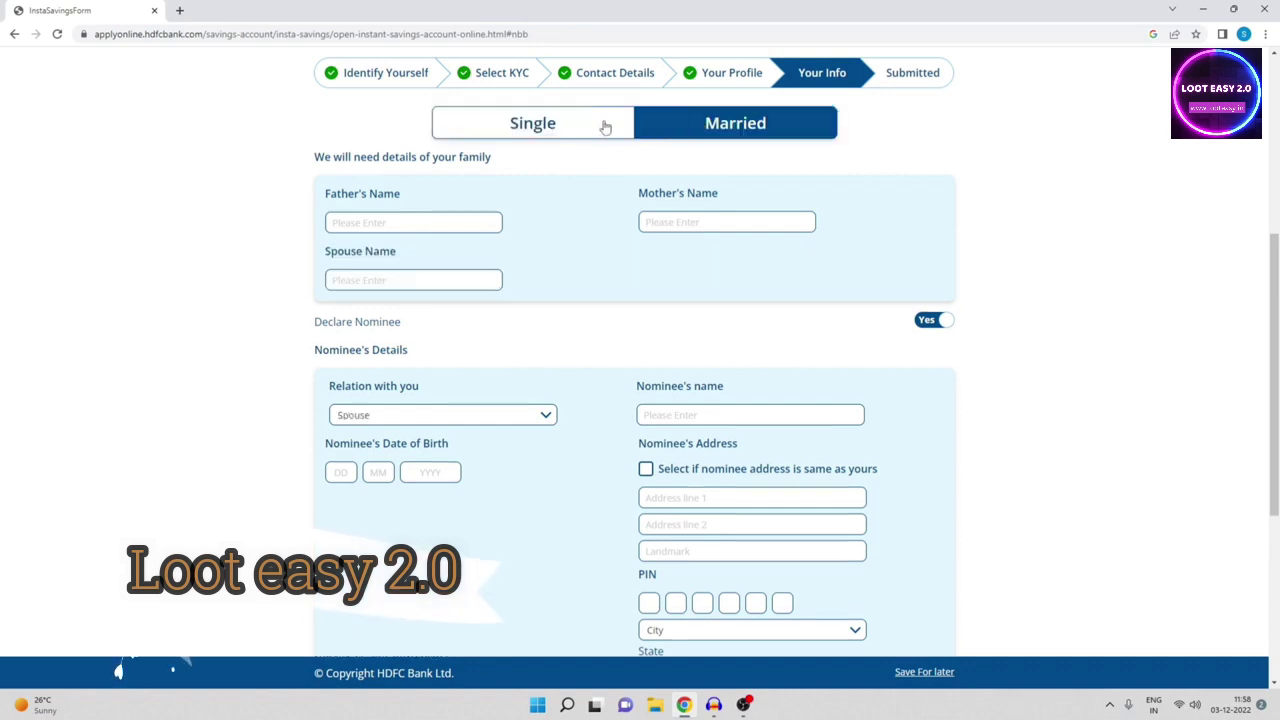
left_click(567, 127)
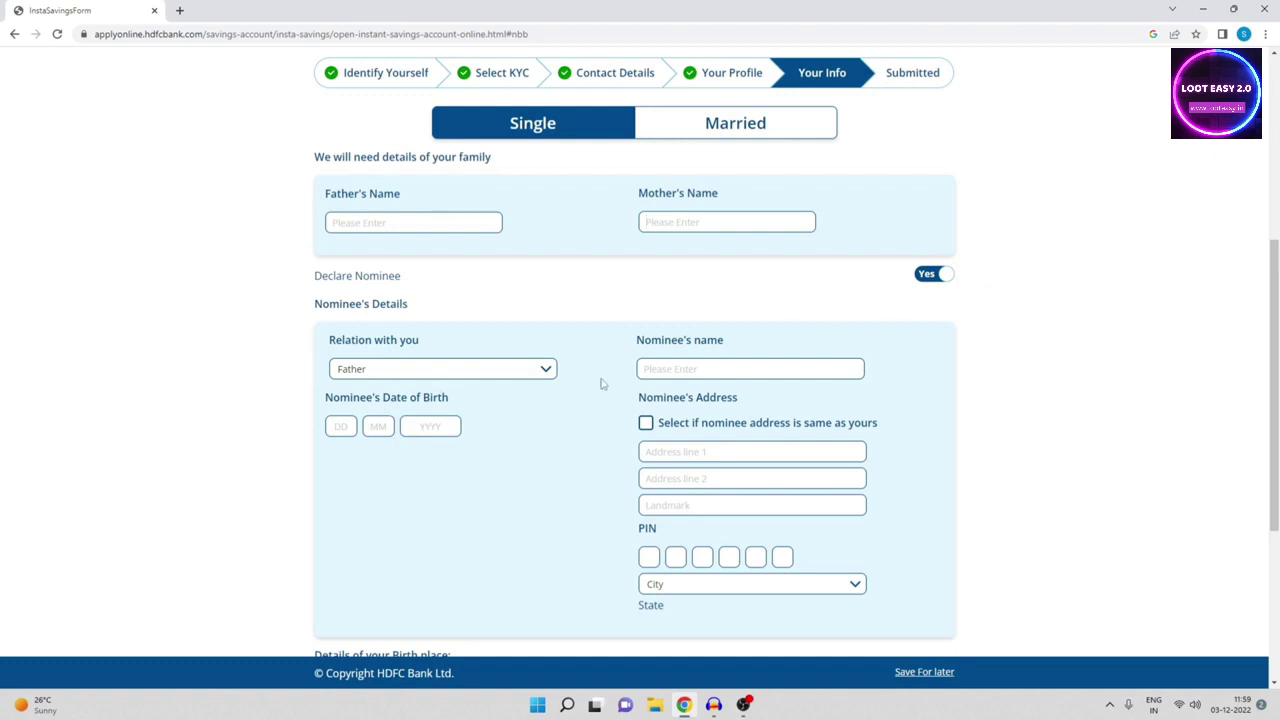
left_click(937, 281)
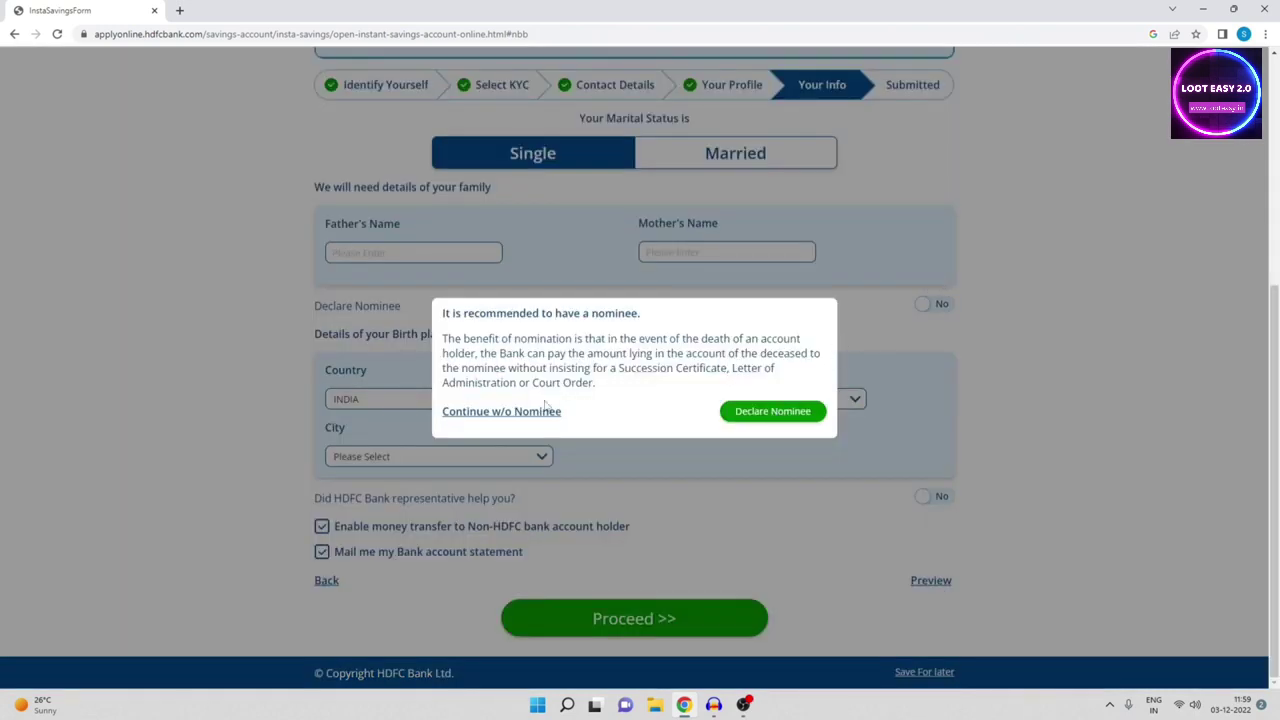
left_click(484, 412)
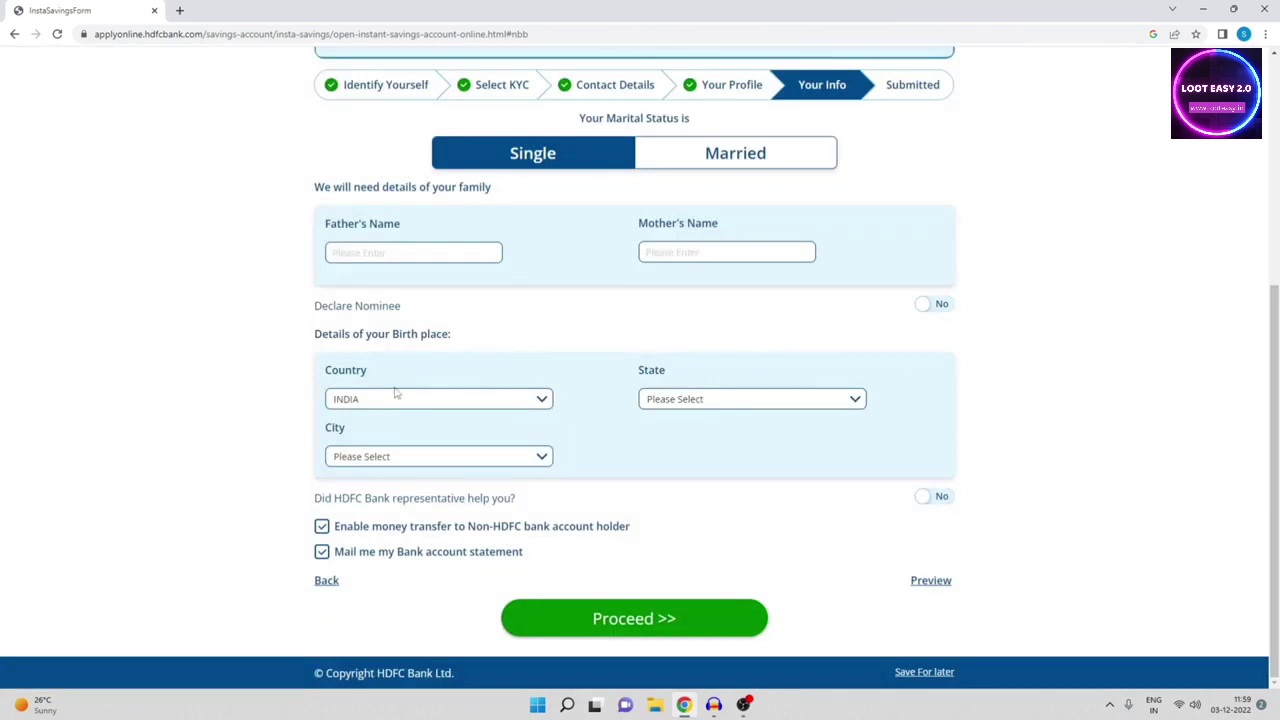
Look through the State and City options in the birth place details without choosing any.
left_click(701, 399)
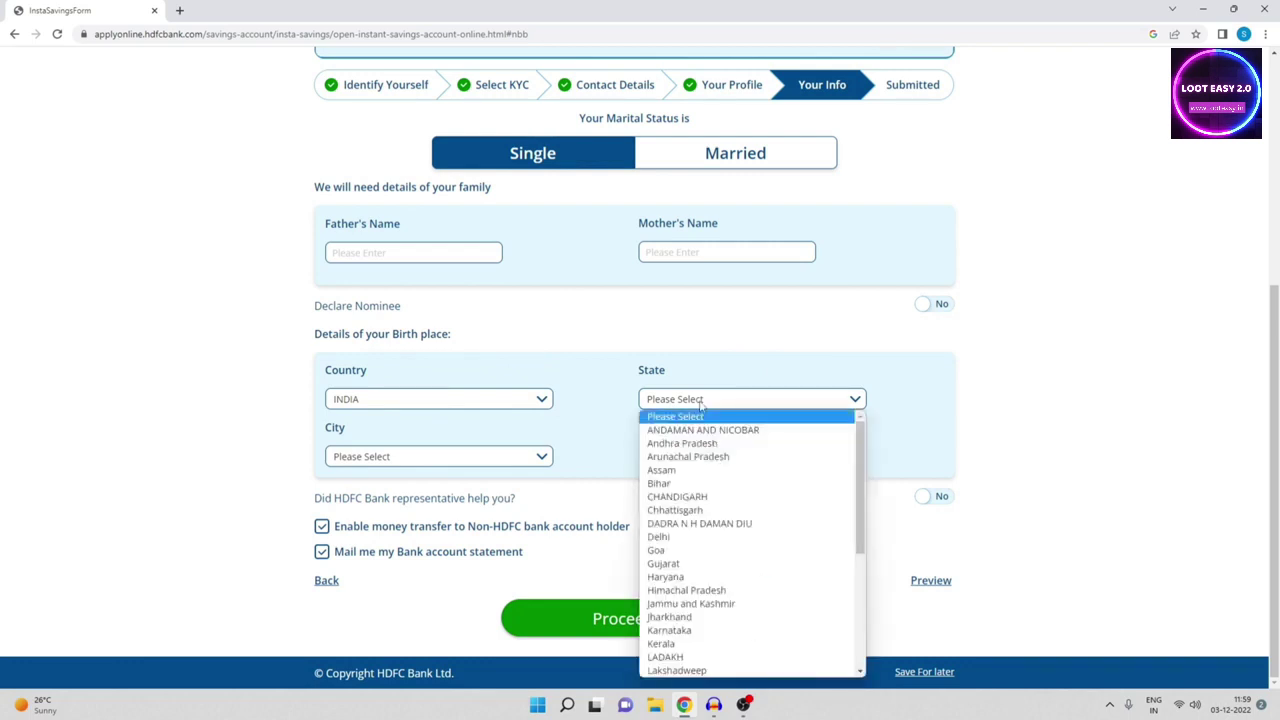
left_click(600, 412)
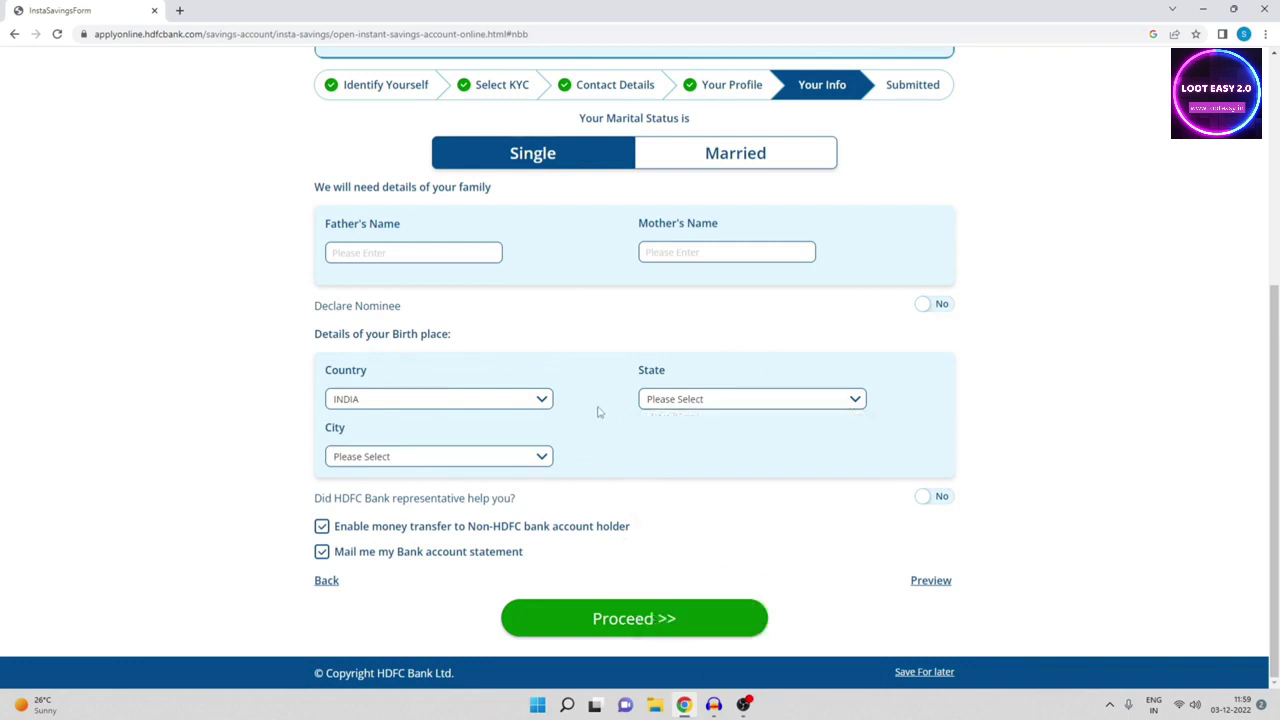
left_click(432, 463)
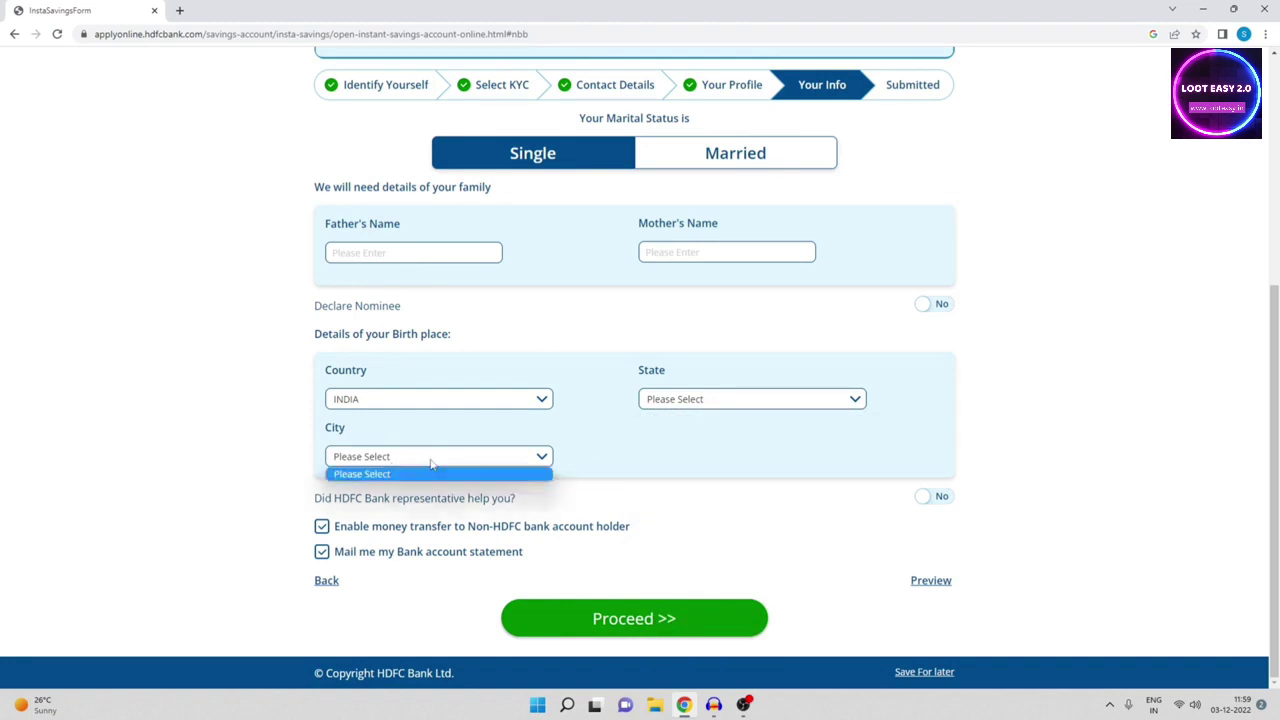
left_click(746, 507)
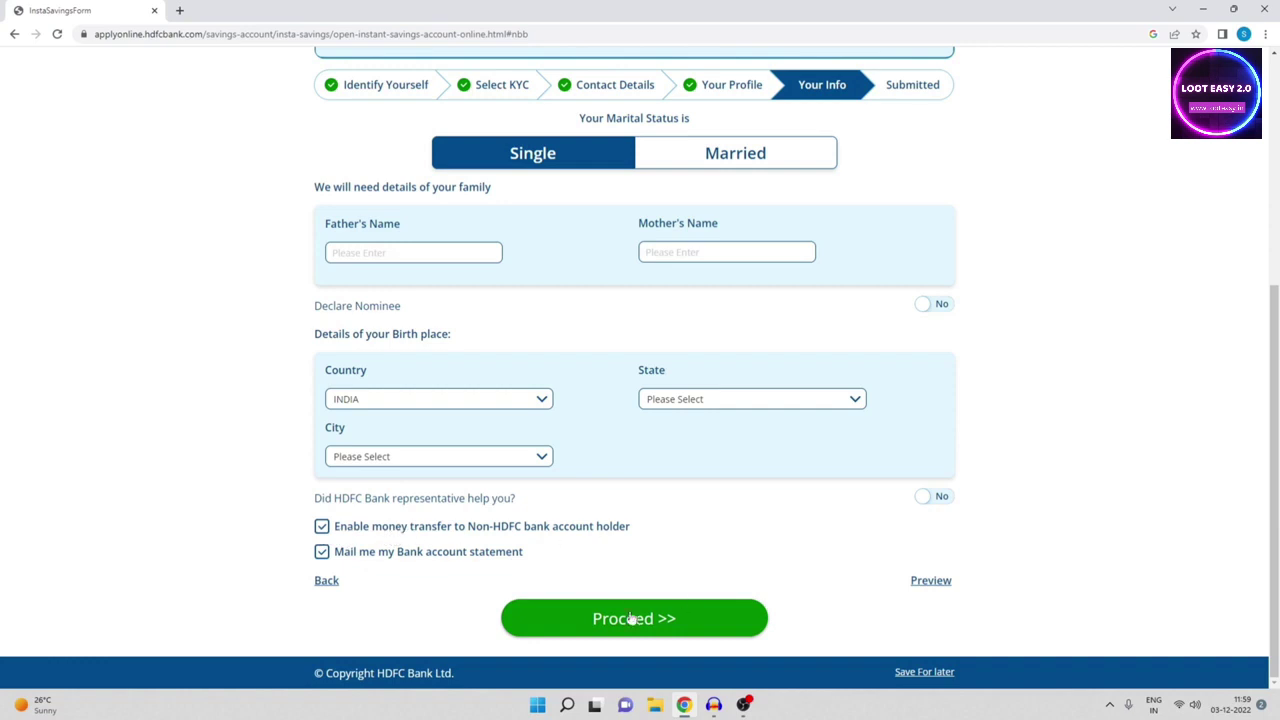
Proceed from Your Info to the KYC Details stage and review the Video KYC benefits heading.
left_click(726, 607)
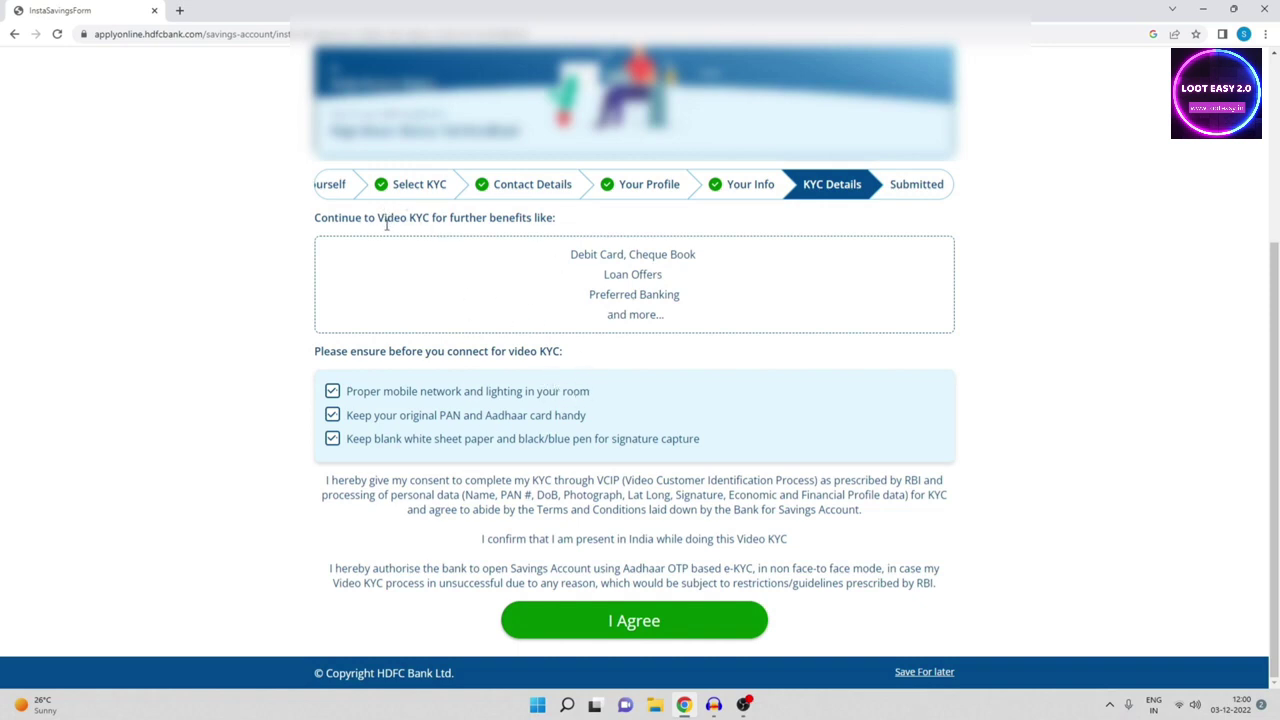
left_click_drag(368, 218, 560, 221)
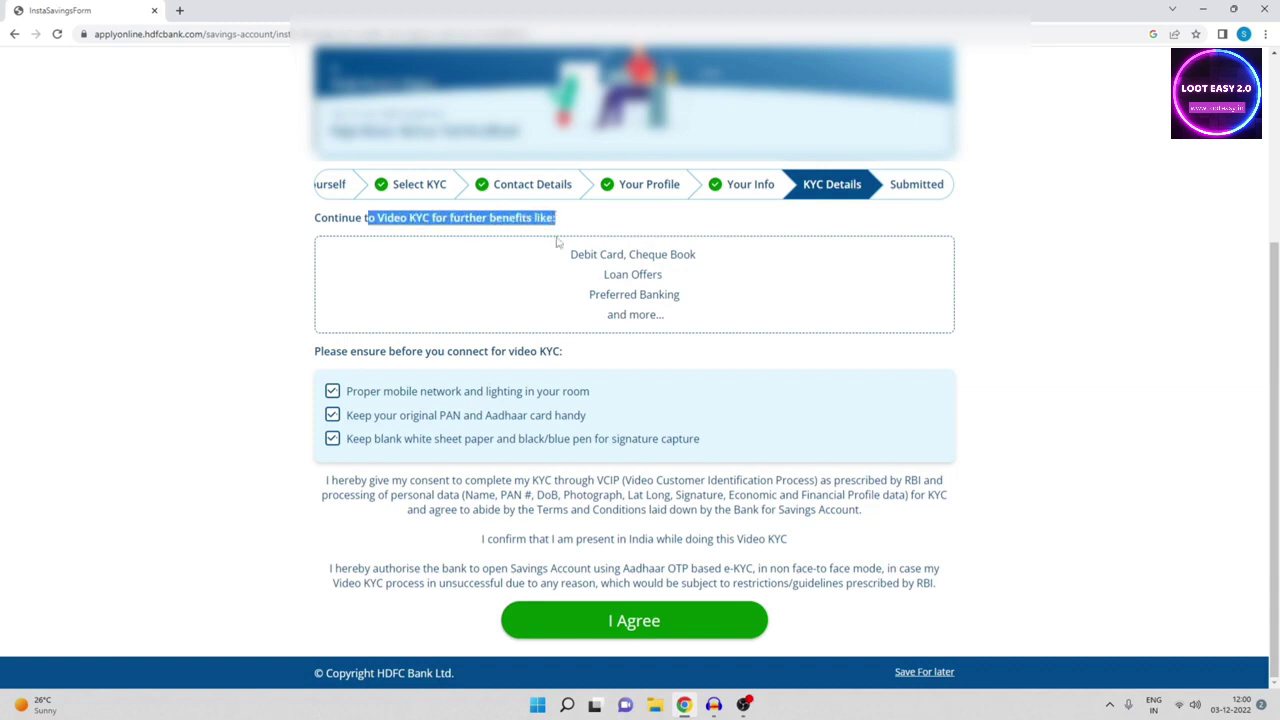
left_click(283, 379)
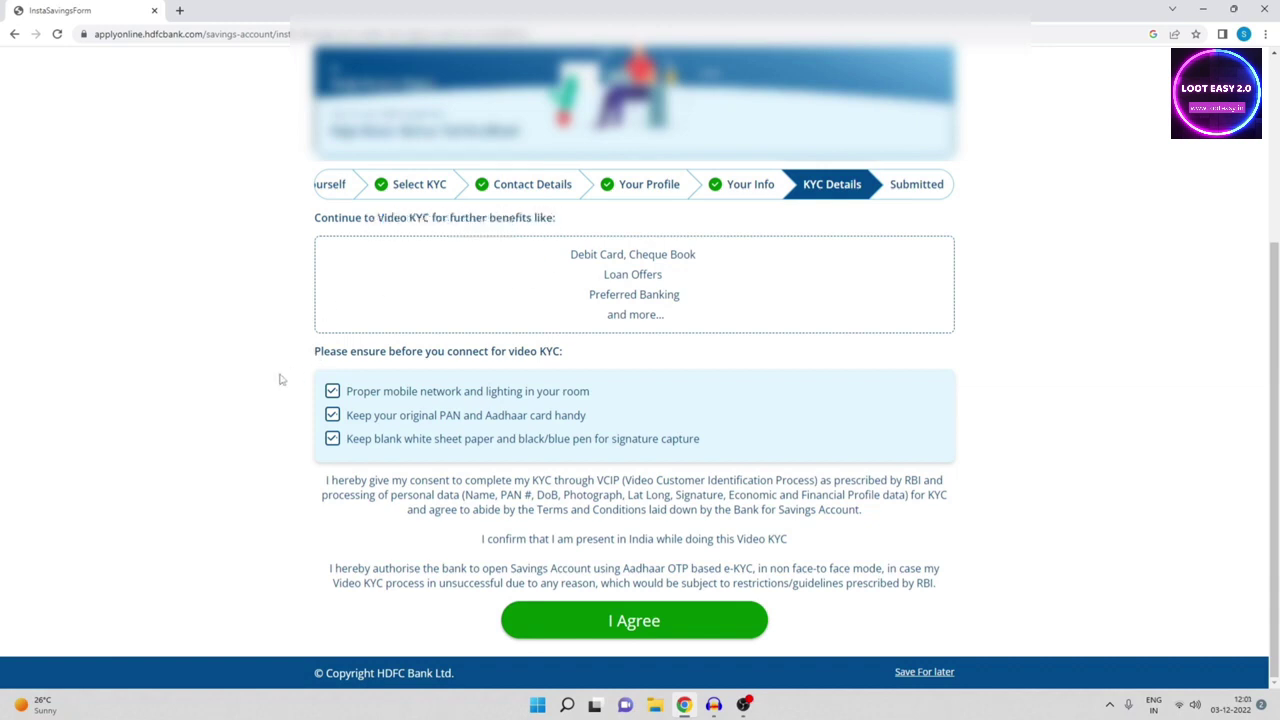